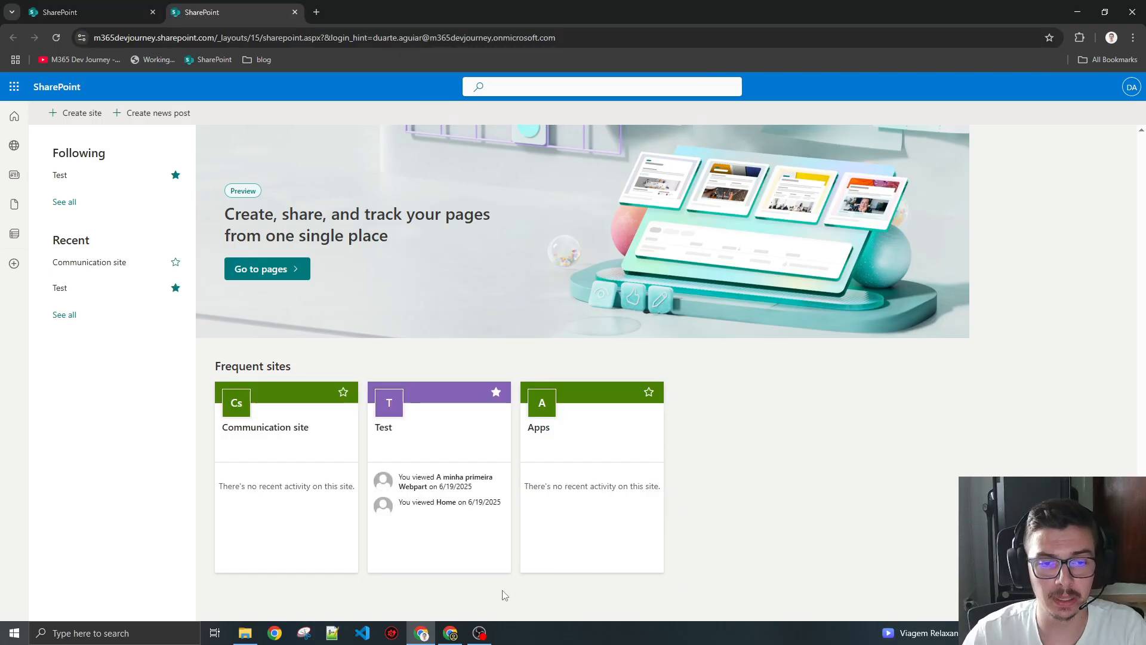
pyautogui.click(14, 87)
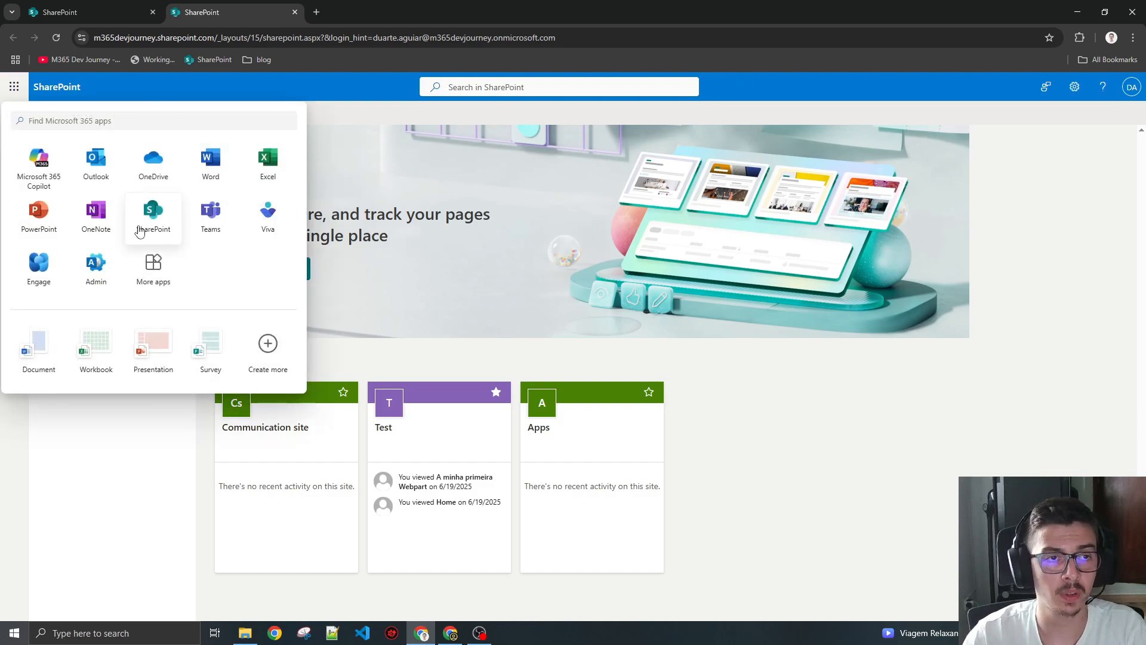
pyautogui.click(859, 449)
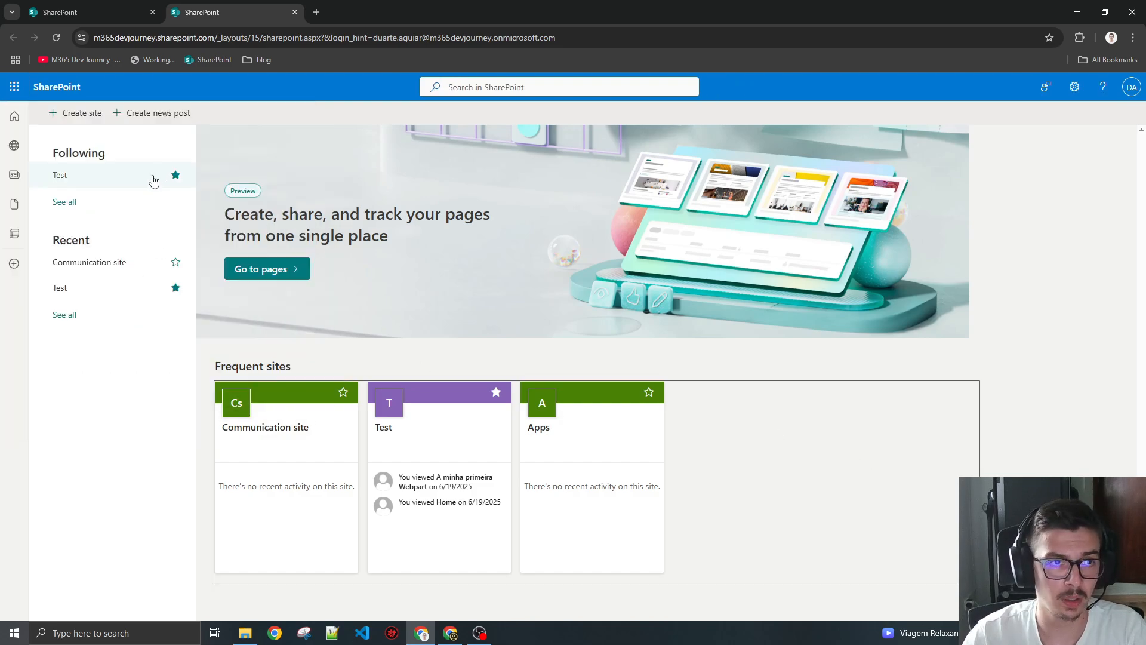
pyautogui.click(134, 432)
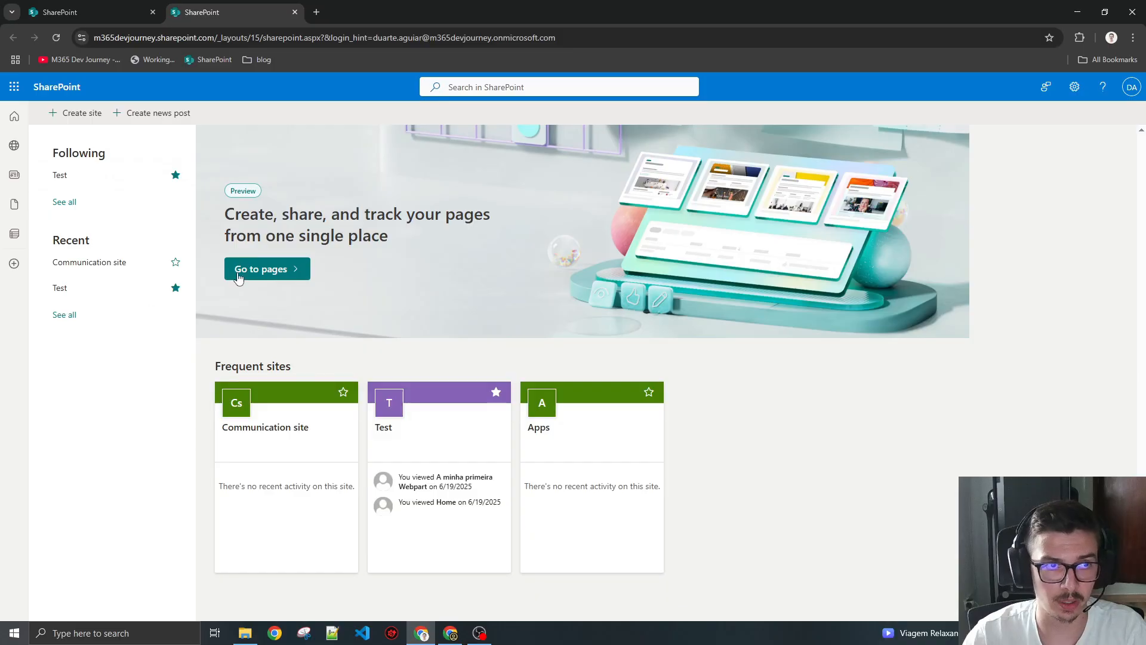
# Step: Start creating a new team site based on Microsoft's Standard team template
pyautogui.click(76, 119)
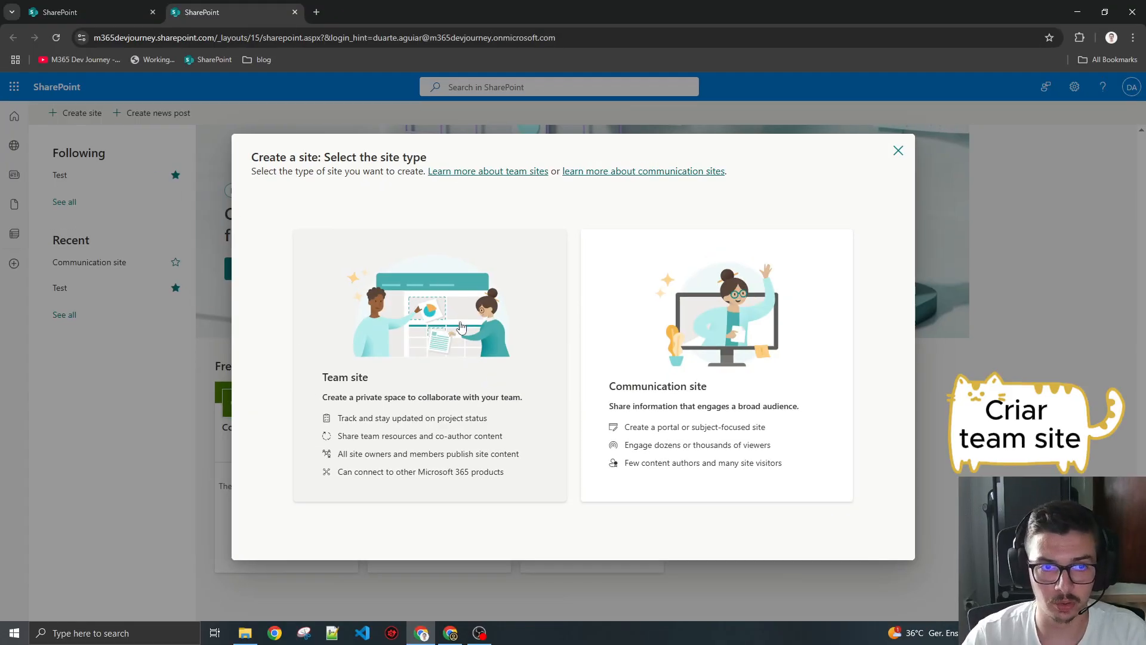
pyautogui.click(484, 418)
pyautogui.scroll(-5, 629, 391)
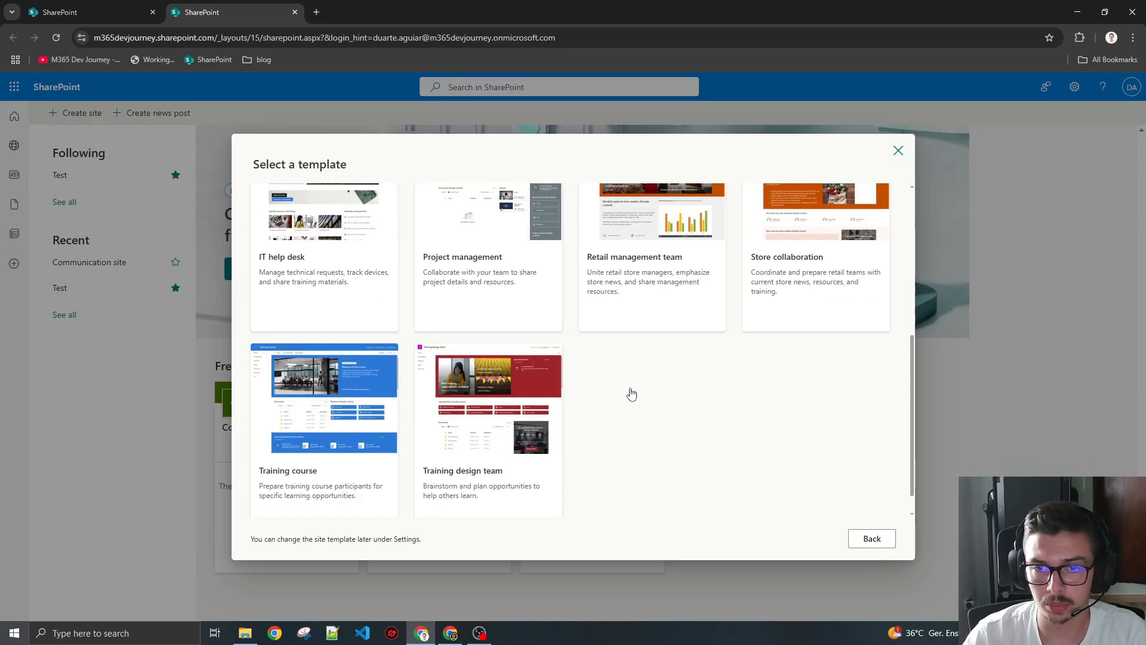
pyautogui.scroll(5, 632, 392)
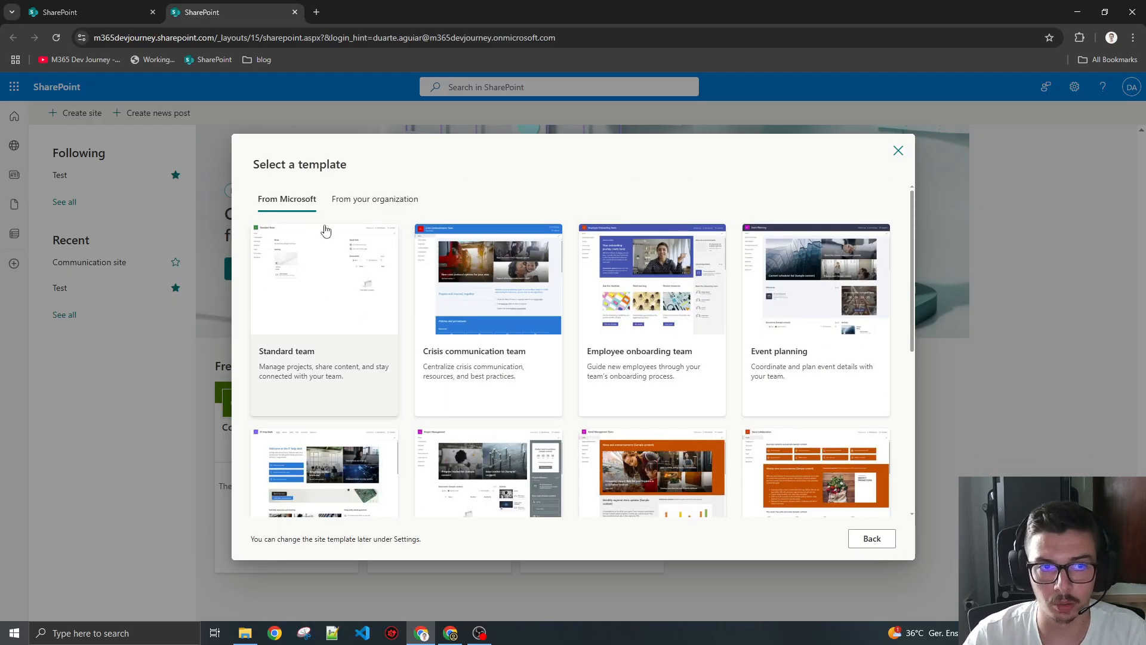
pyautogui.click(305, 299)
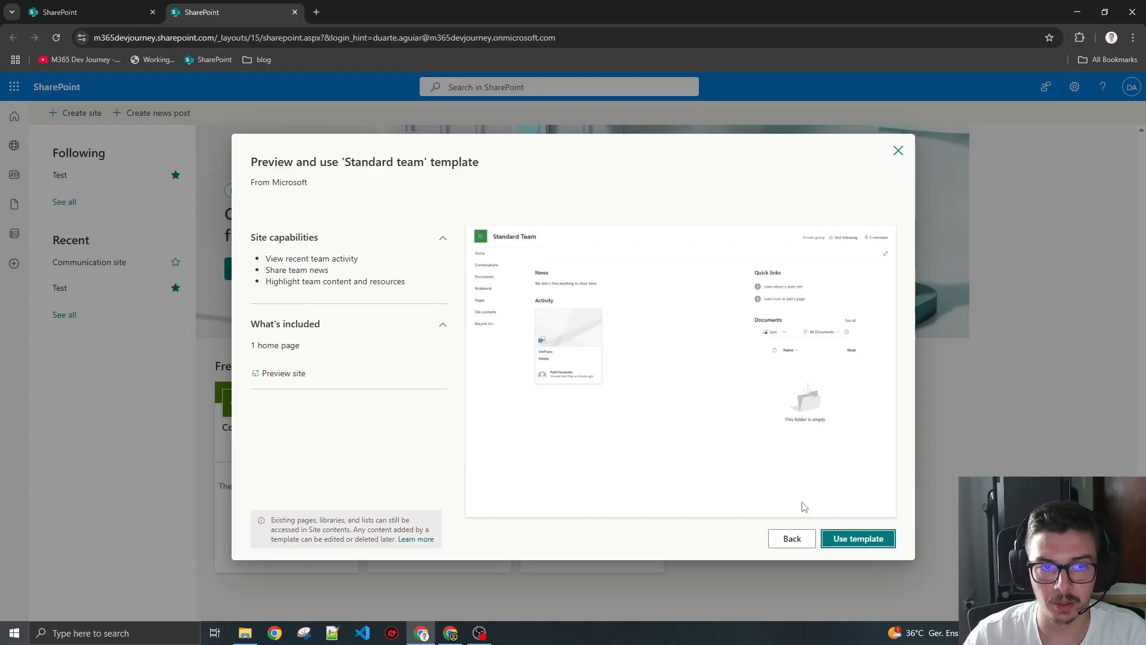
pyautogui.click(870, 539)
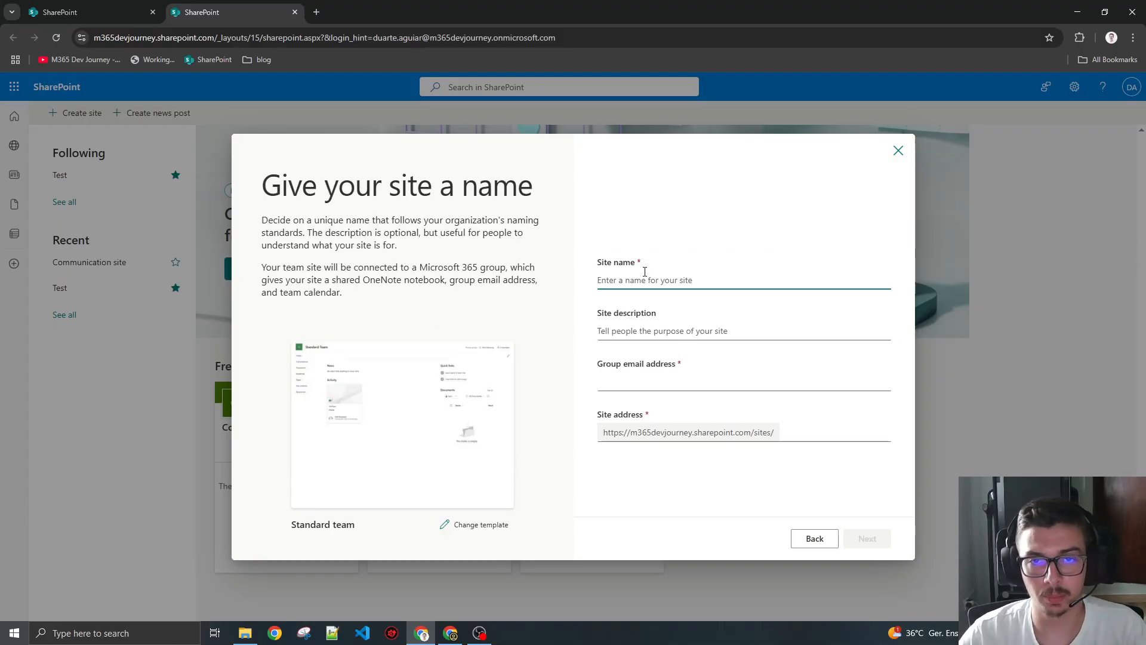
# Step: Name the site "Team site 1" and continue with the suggested group email address and site address
pyautogui.write('Team site 1')
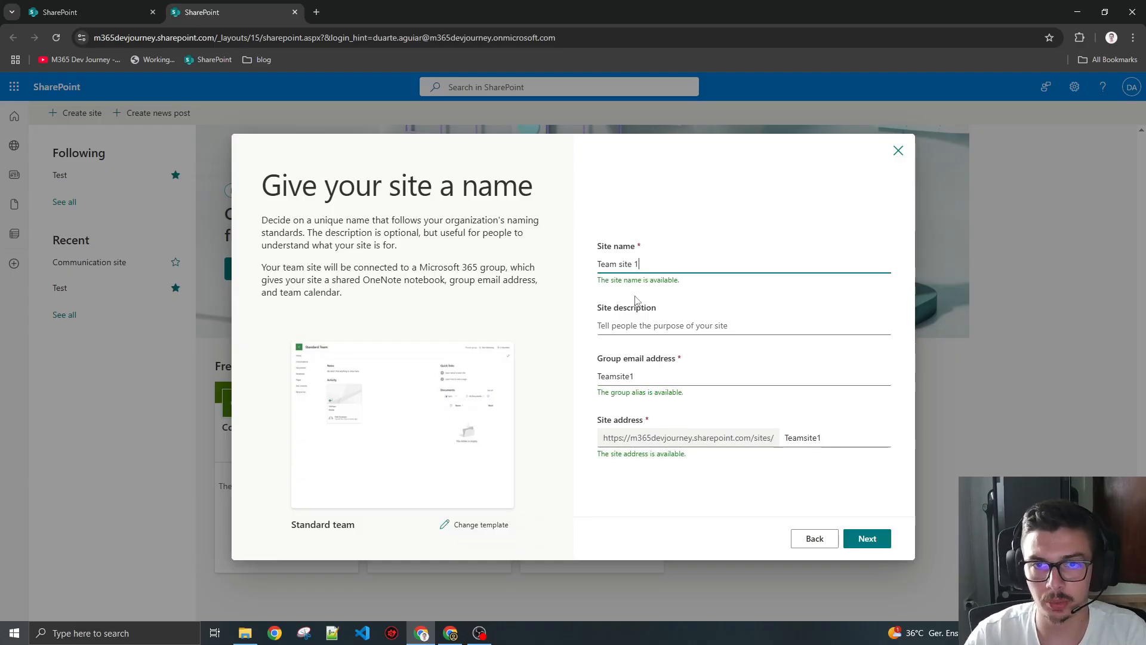
pyautogui.moveTo(635, 377); pyautogui.dragTo(608, 377)
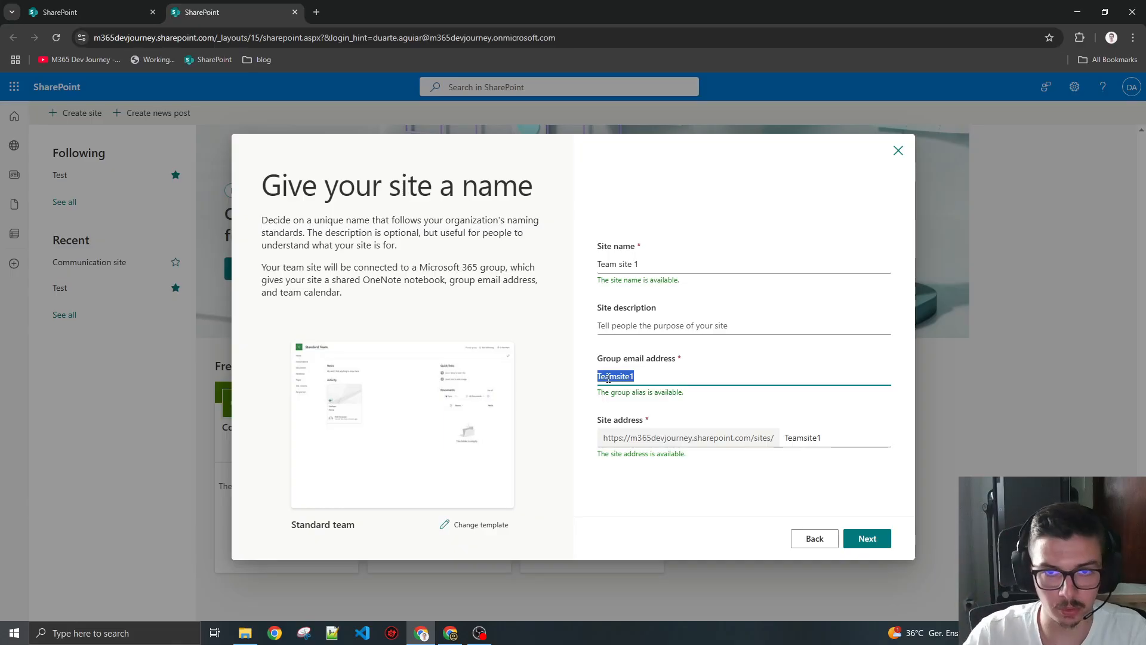
pyautogui.press('Return')
# Step: Set the site's privacy to "Private - only members can access this site" with English as its language, and create the site
pyautogui.click(664, 318)
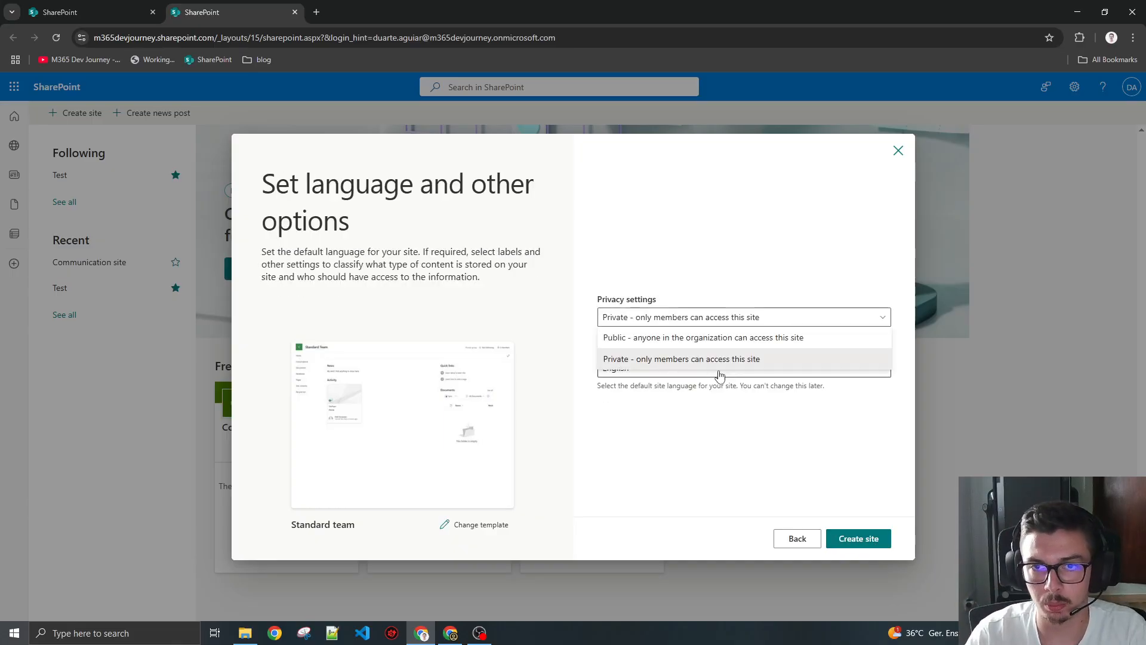
pyautogui.click(649, 364)
pyautogui.click(681, 369)
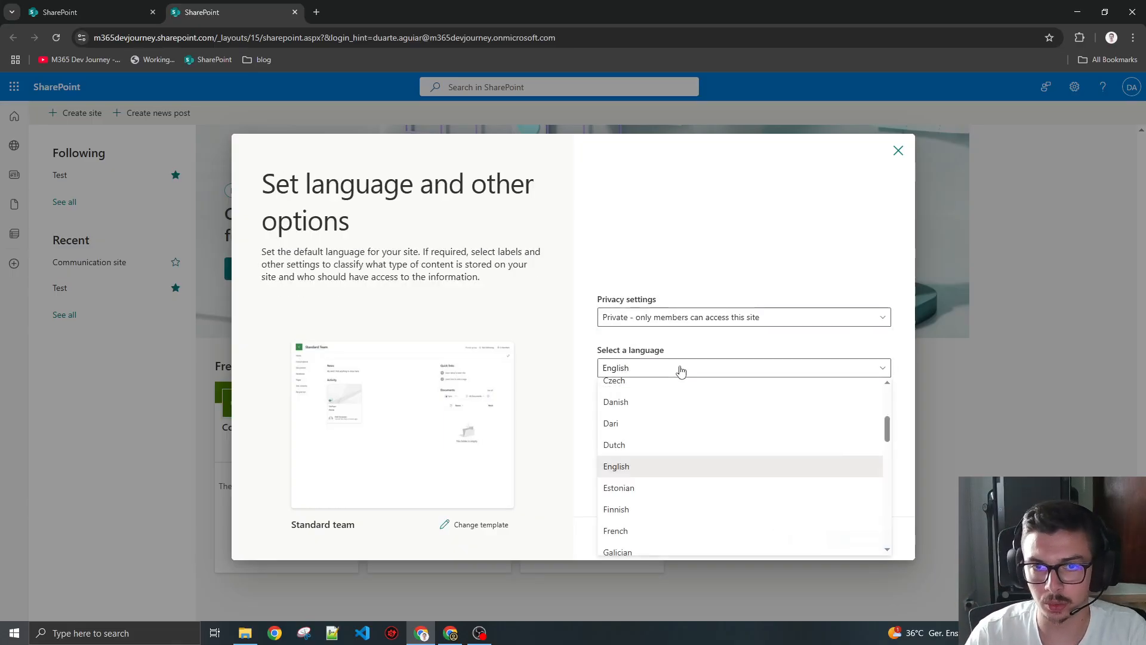
pyautogui.click(907, 509)
pyautogui.click(859, 539)
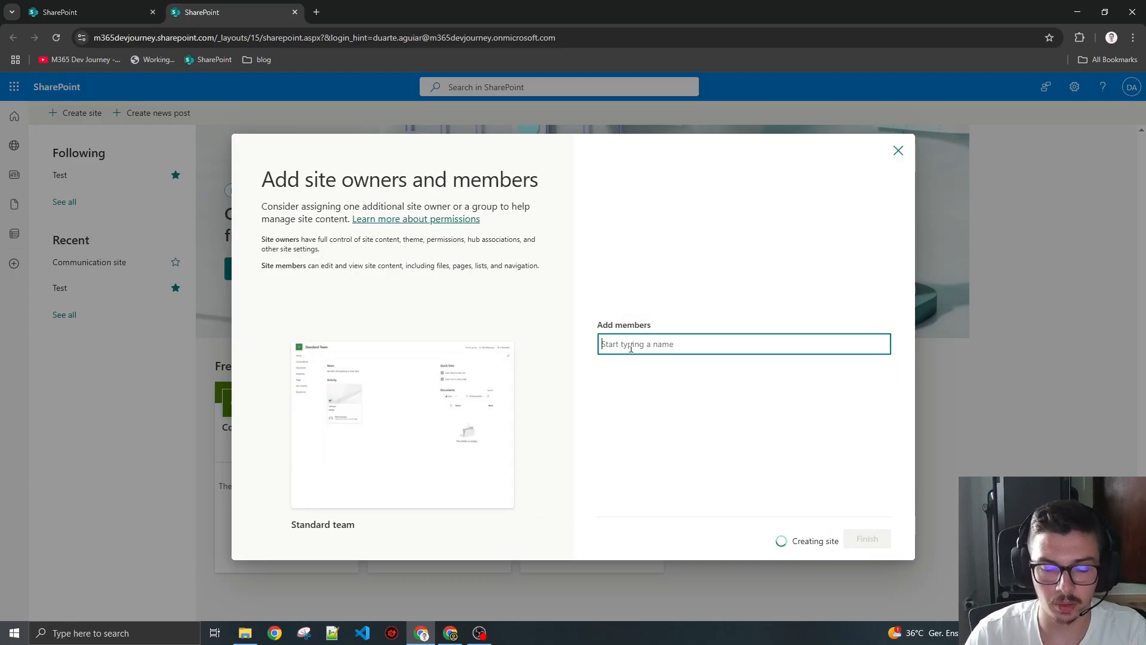
# Step: Add the account owner's user as a member of the new team site and finish the setup
pyautogui.write('duarte')
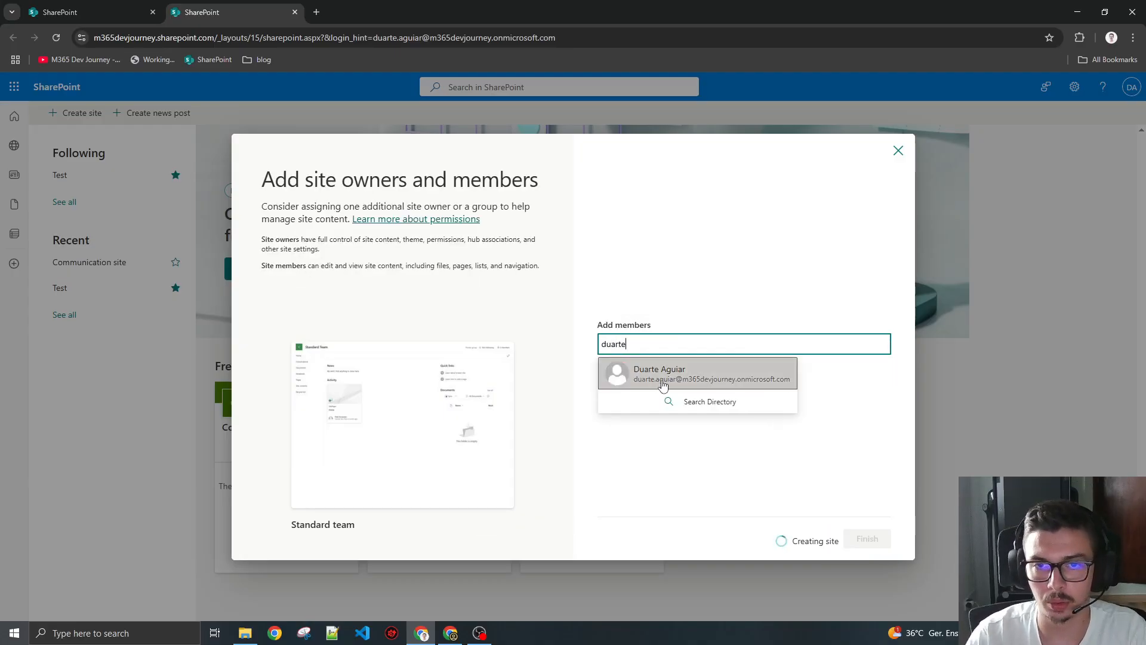
pyautogui.click(681, 376)
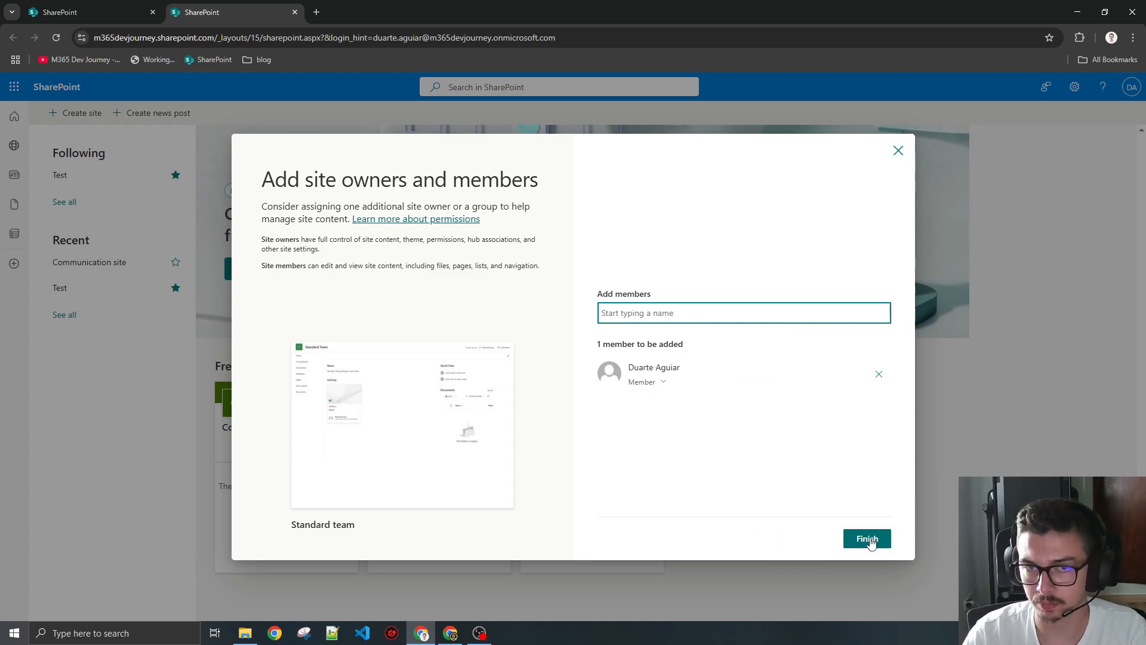
pyautogui.click(867, 538)
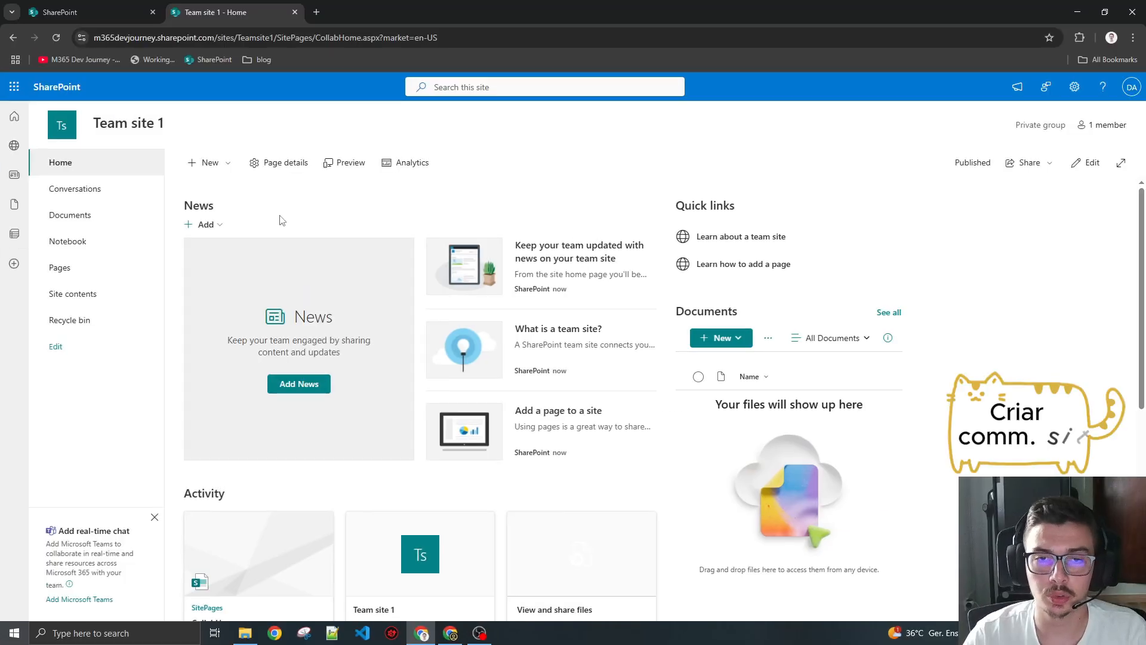
# Step: Return to the SharePoint start page and start a new communication site based on the Standard communication template
pyautogui.click(14, 87)
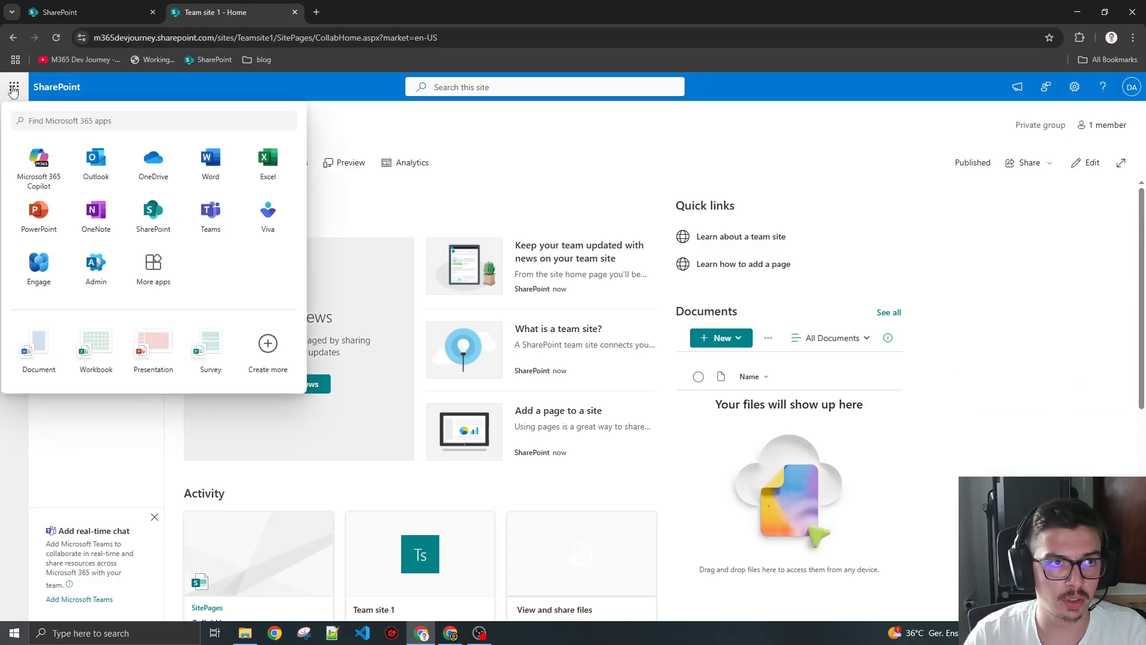
pyautogui.click(156, 220)
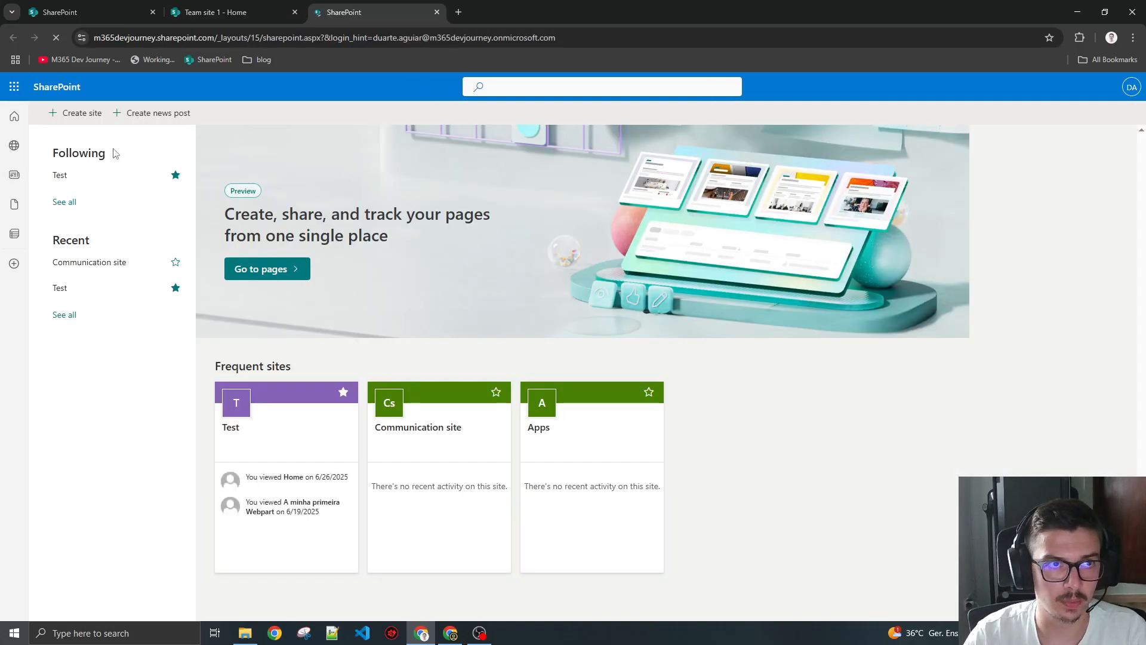
pyautogui.click(81, 115)
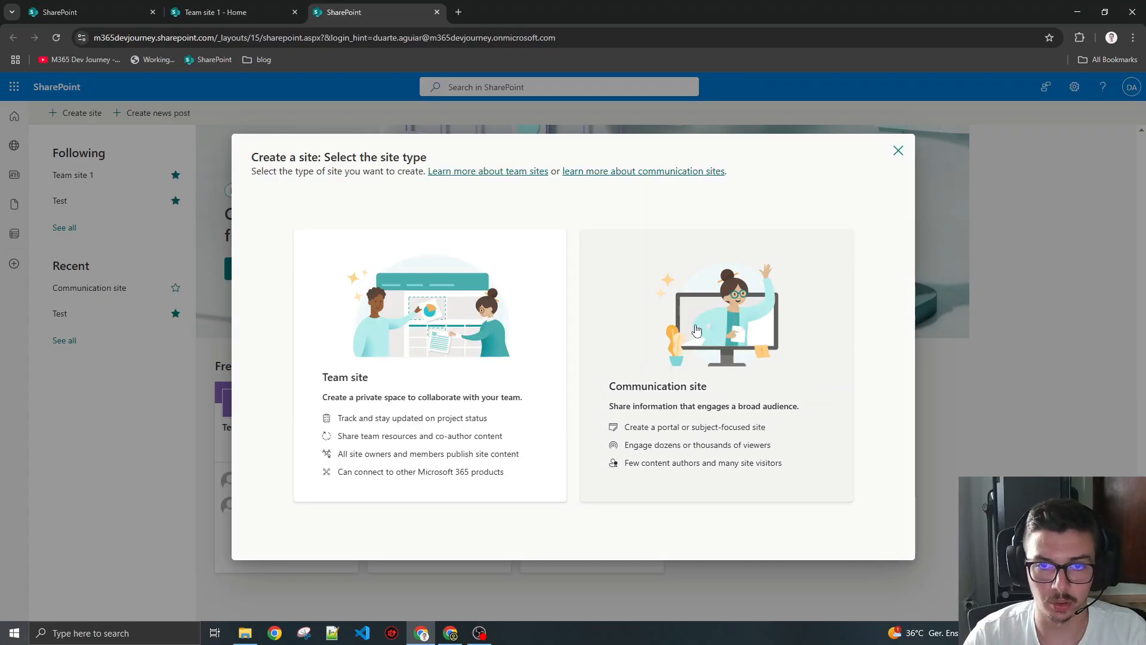
pyautogui.click(699, 326)
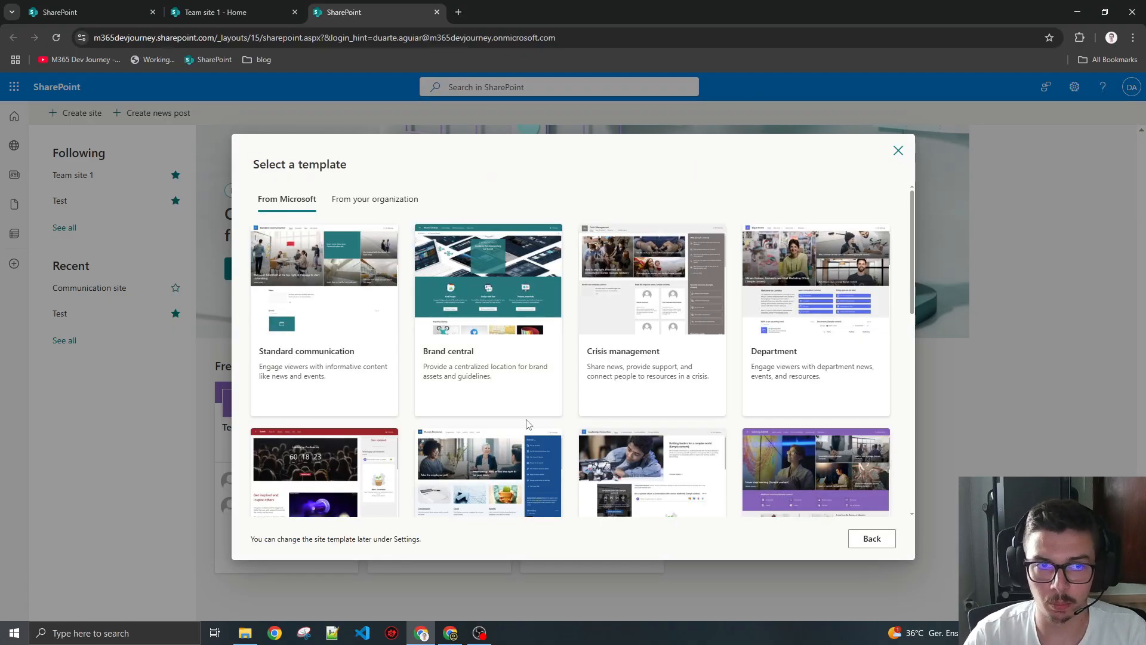
pyautogui.scroll(-8, 657, 356)
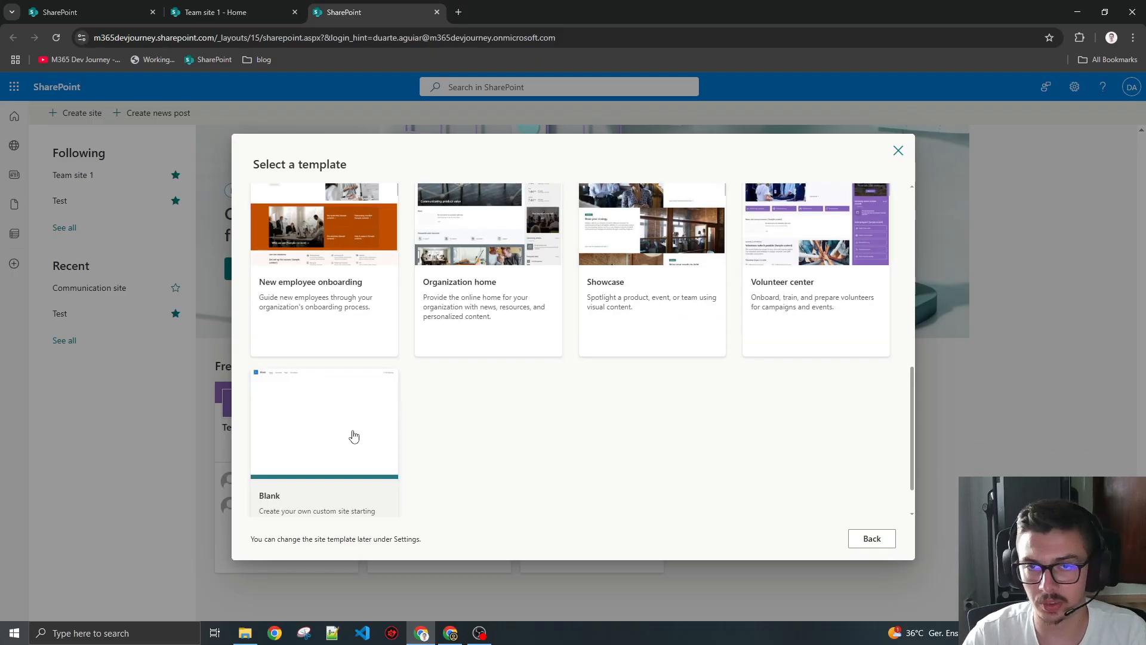
pyautogui.scroll(10, 354, 436)
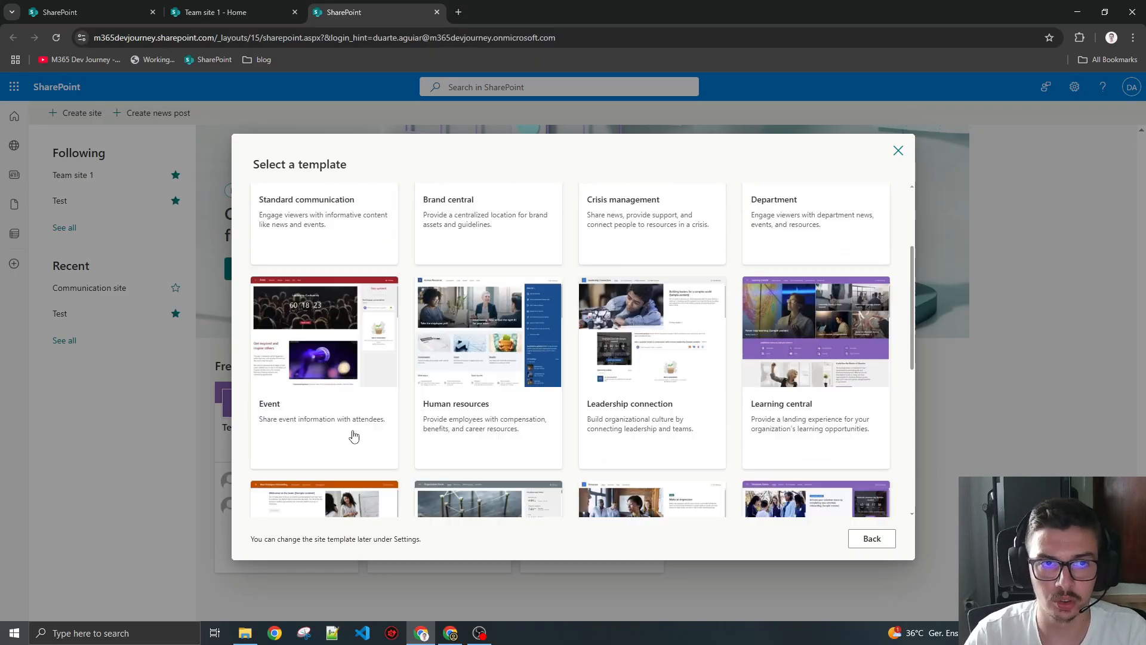
pyautogui.click(355, 302)
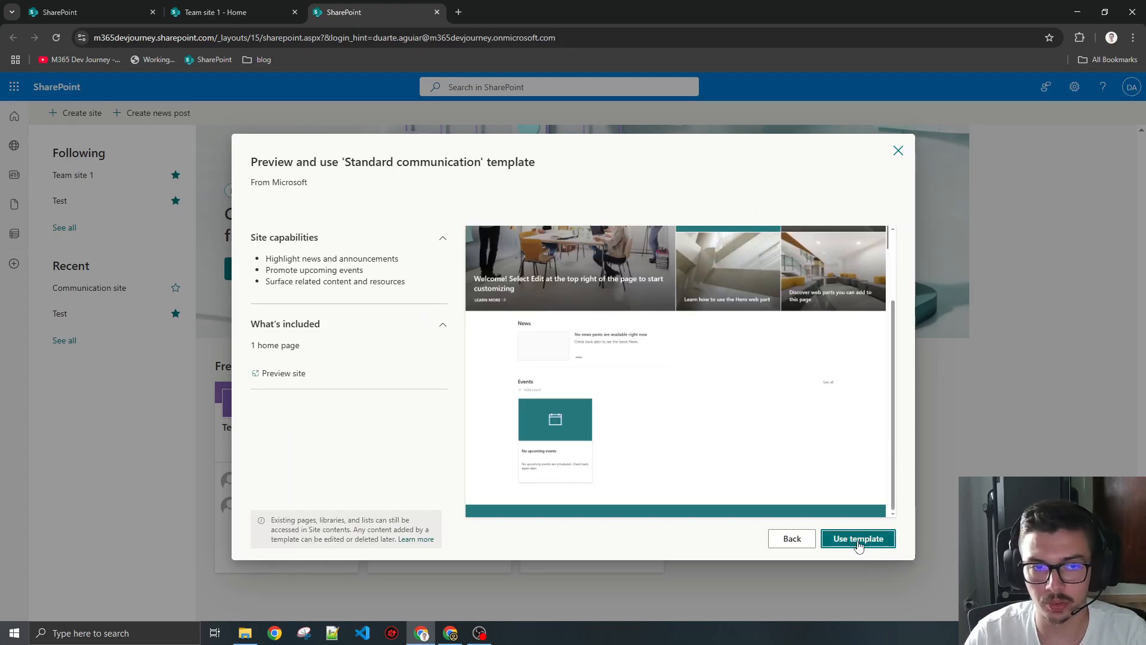
pyautogui.click(835, 538)
# Step: Name the communication site "site de comunicação 1", leave the description empty, and create the site
pyautogui.click(629, 363)
pyautogui.write('si')
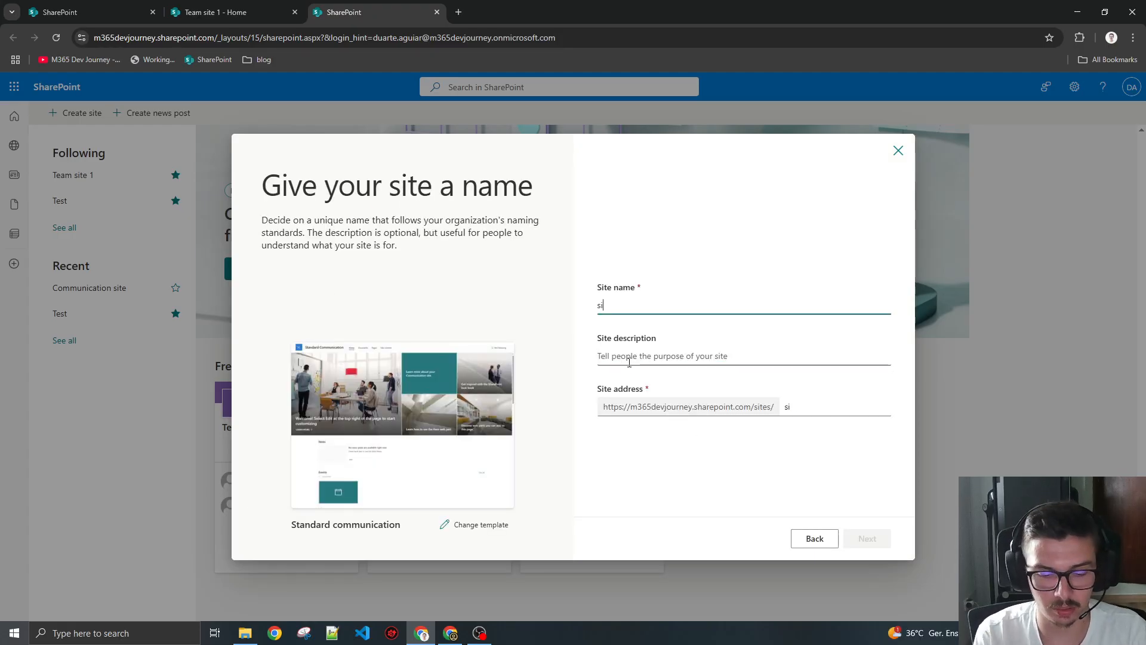
pyautogui.write('te de comunicação 1')
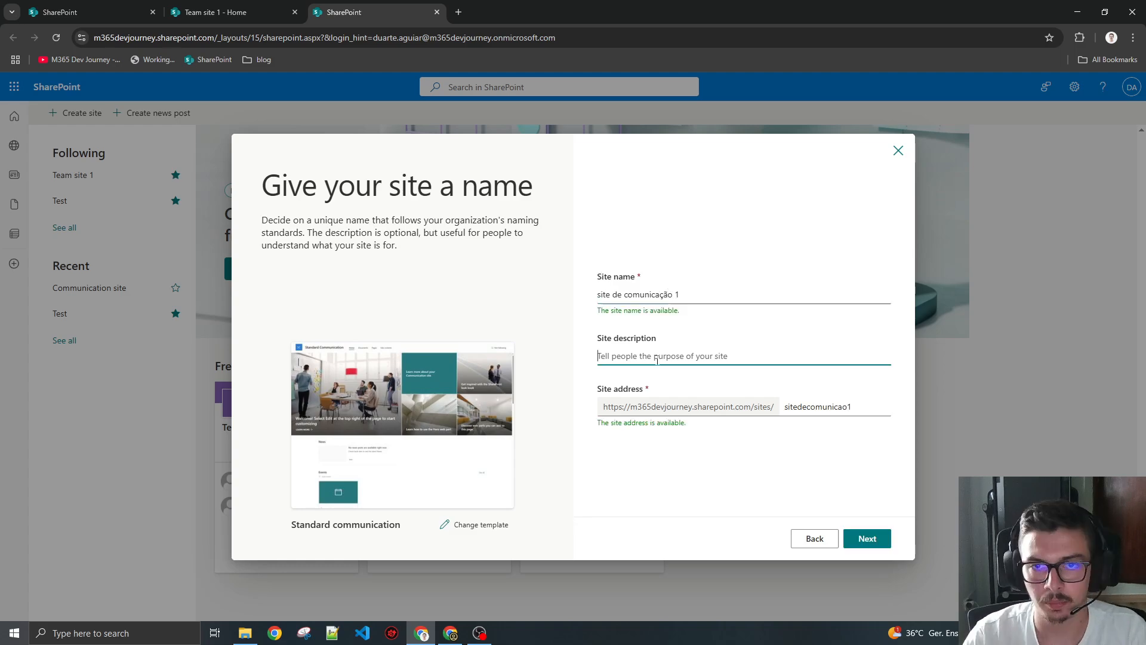
pyautogui.click(629, 362)
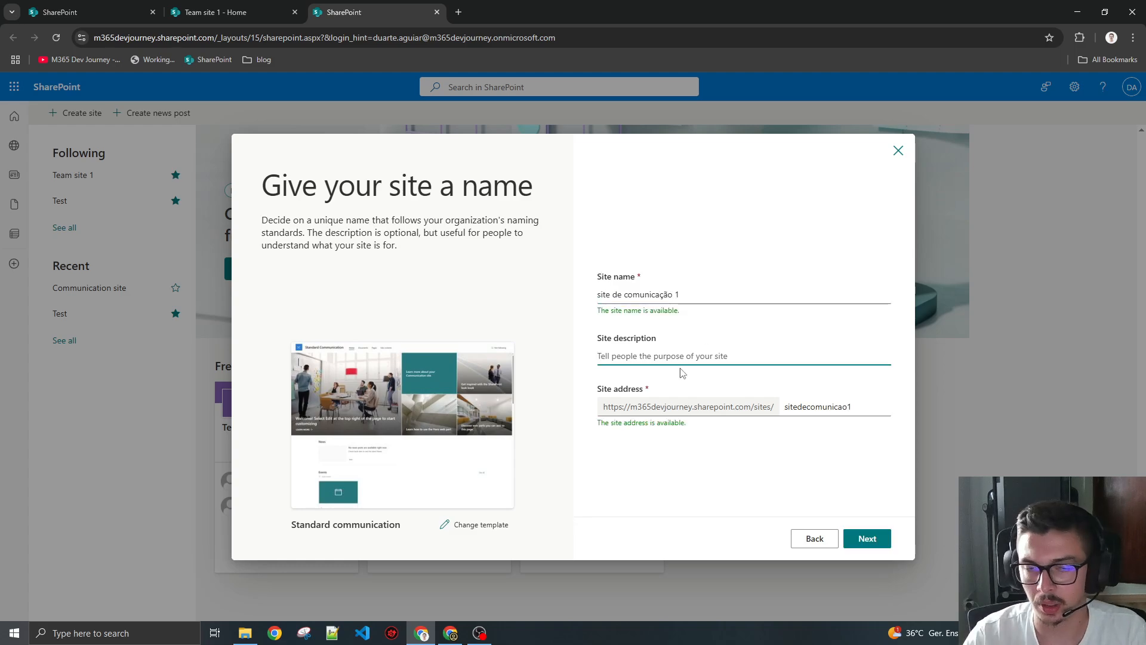
pyautogui.click(868, 539)
pyautogui.click(846, 540)
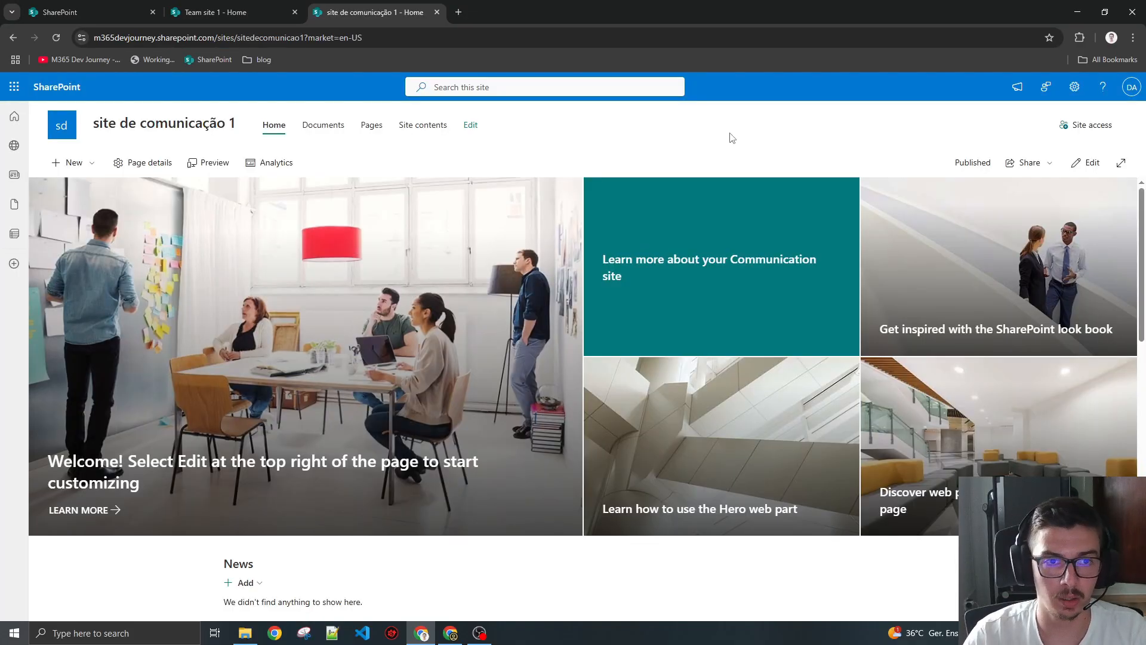
pyautogui.scroll(-2, 639, 449)
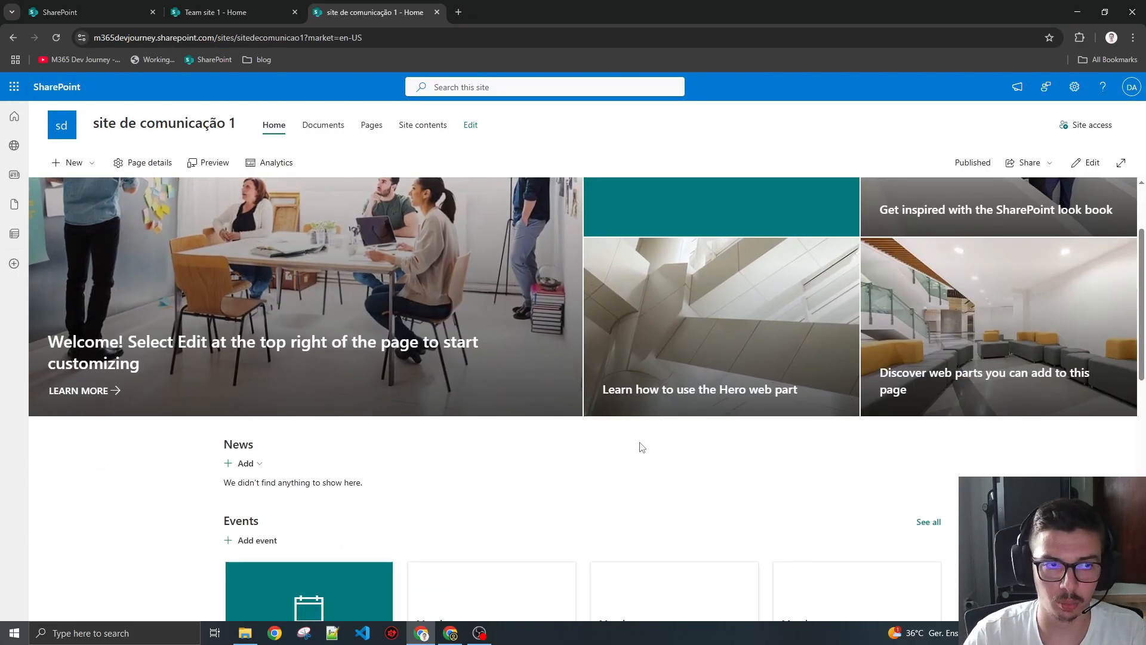
pyautogui.scroll(2, 642, 448)
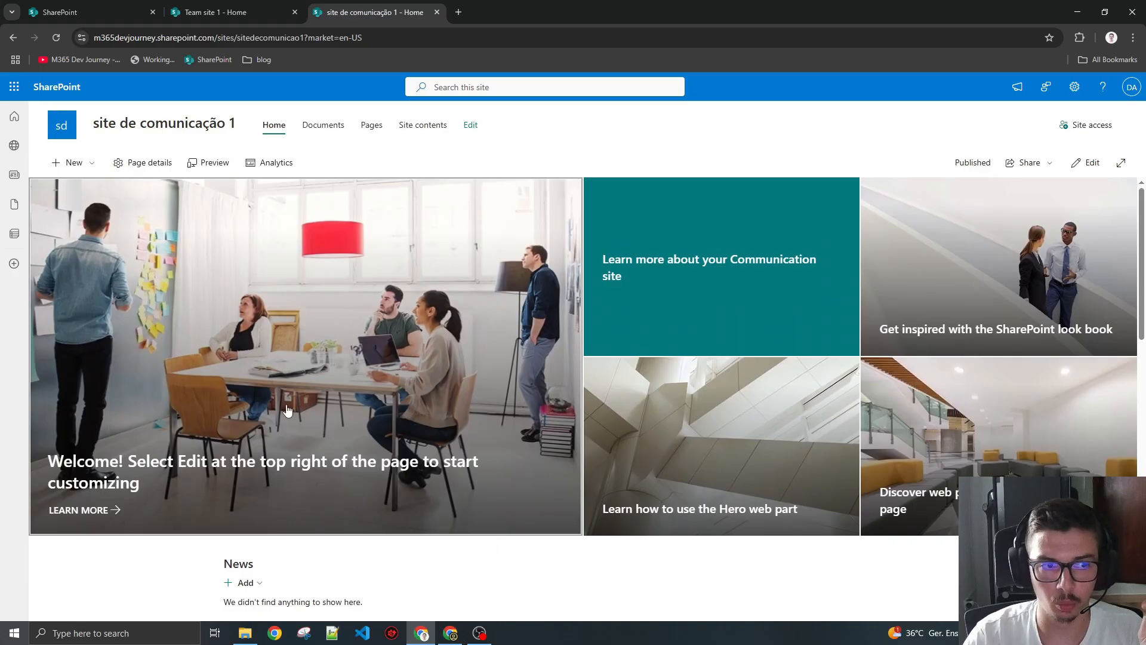
pyautogui.scroll(-5, 523, 398)
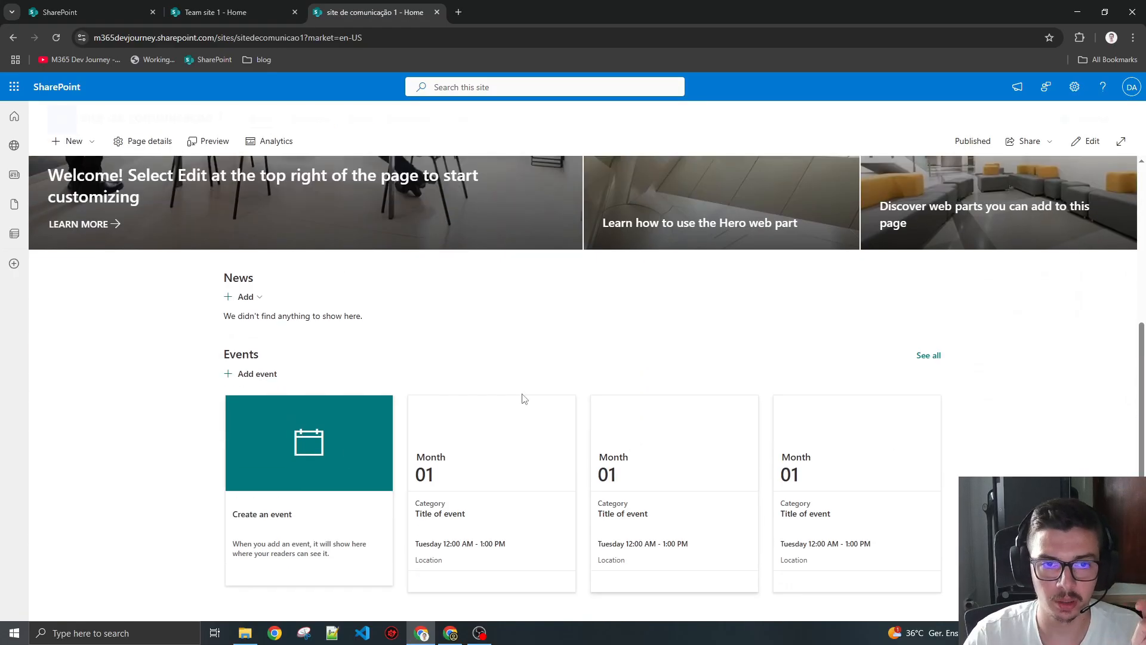
pyautogui.scroll(-1, 552, 382)
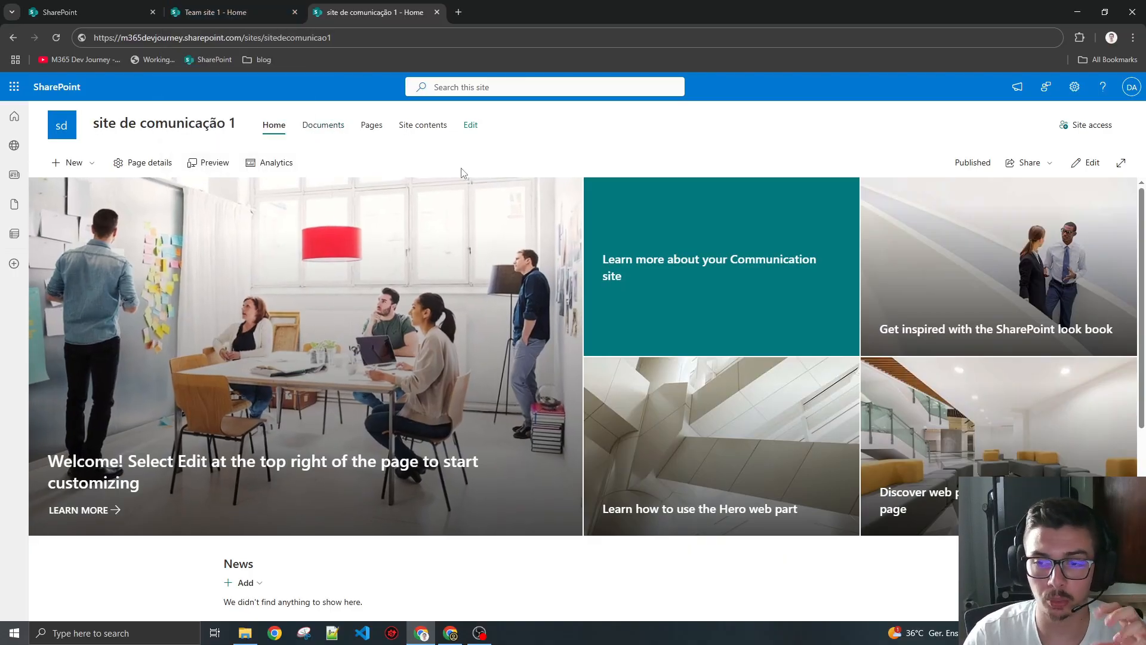
# Step: From the SharePoint start page, open the Microsoft 365 admin center and go on to the SharePoint admin center
pyautogui.click(102, 12)
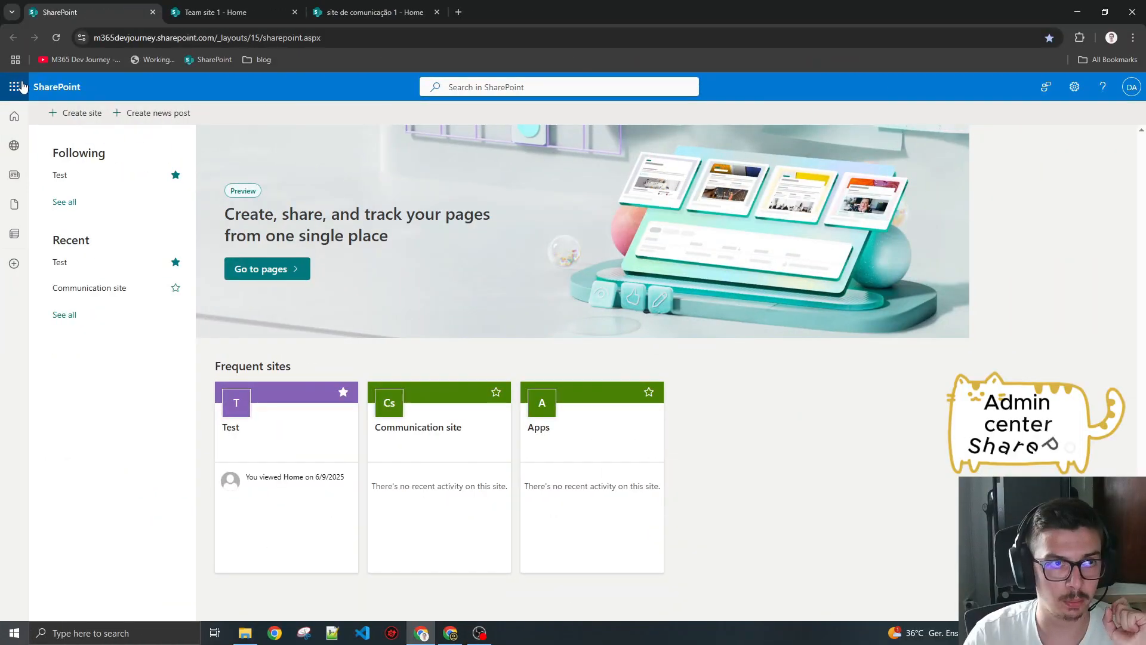
pyautogui.click(14, 87)
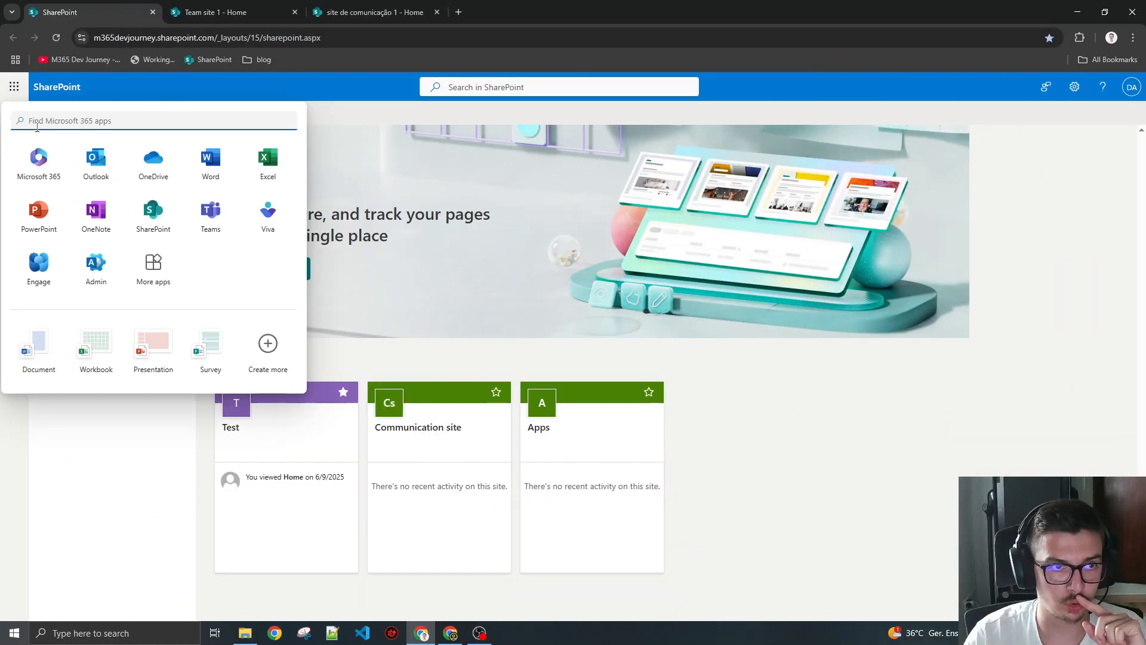
pyautogui.click(102, 268)
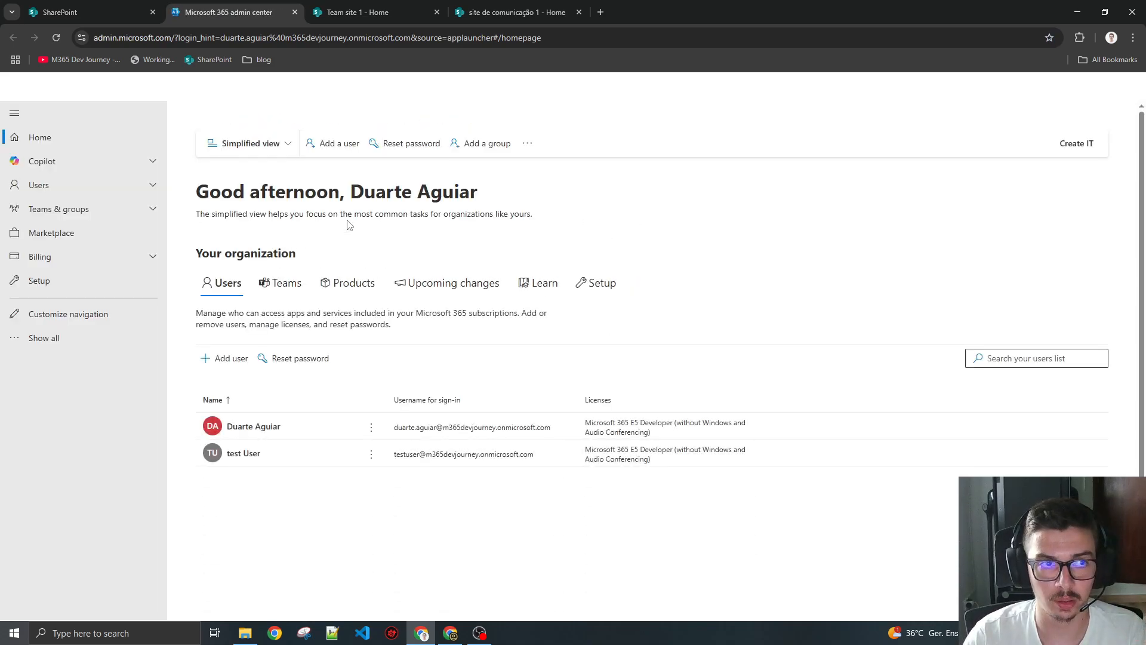
pyautogui.click(77, 281)
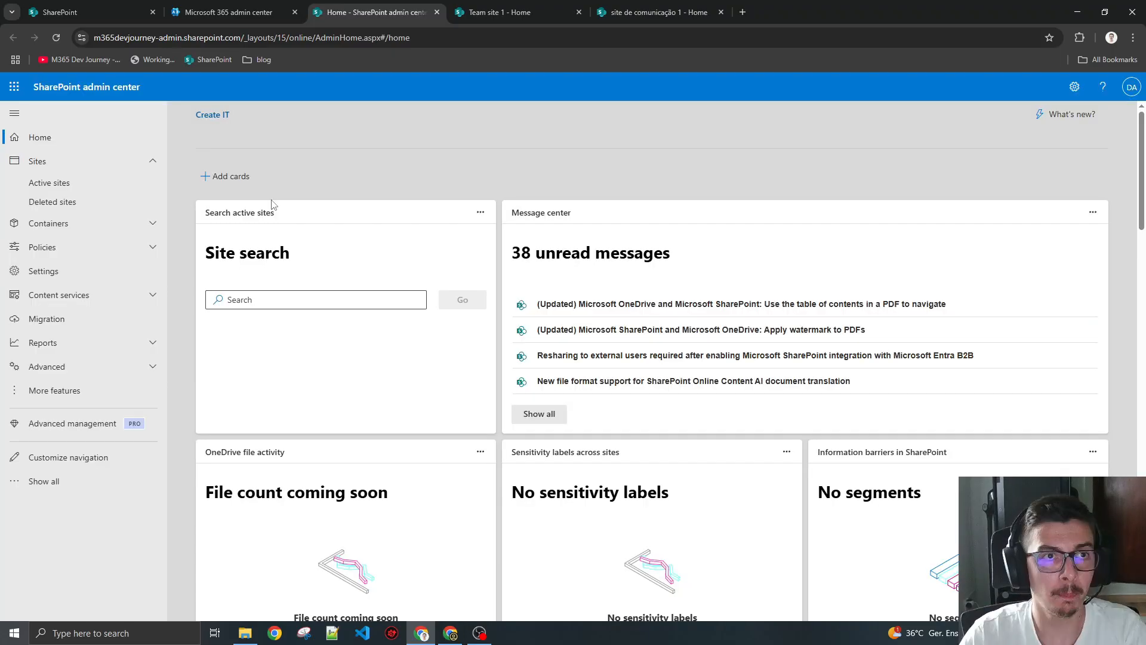
# Step: From the list of active sites, start creating a team site based on Microsoft's Standard team template
pyautogui.click(72, 187)
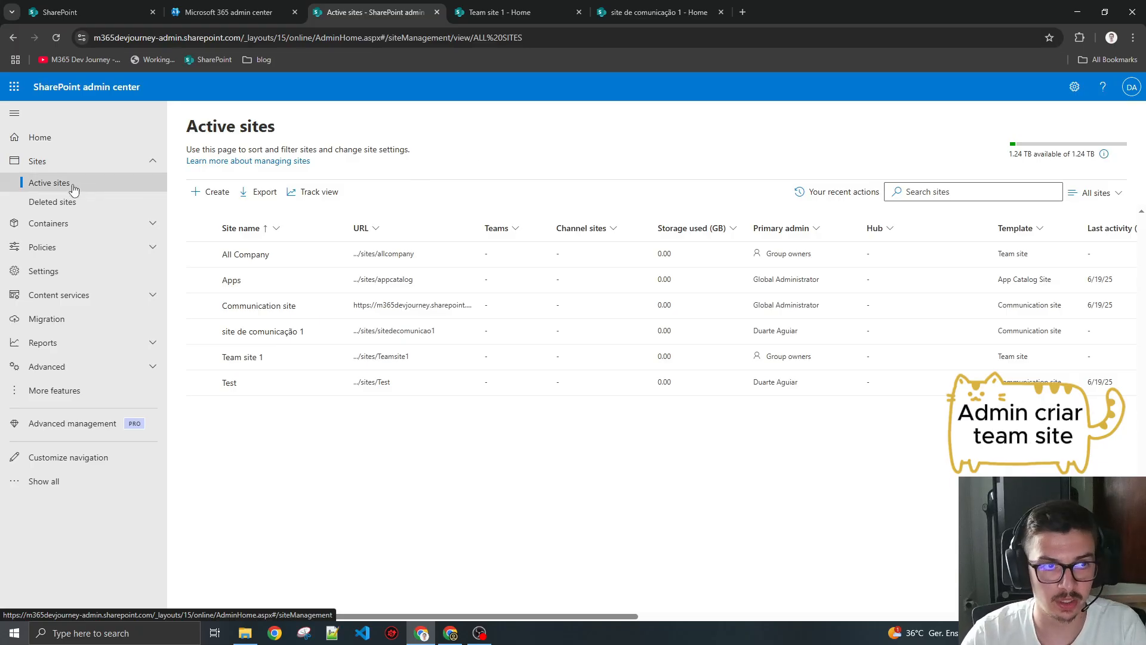
pyautogui.click(210, 192)
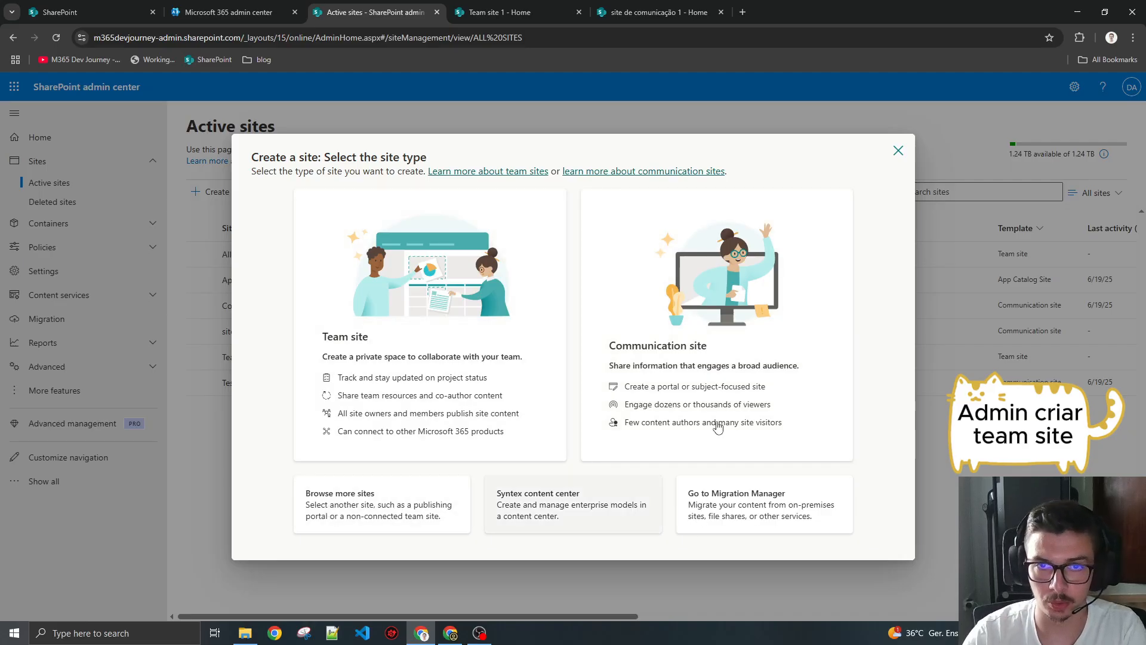
pyautogui.click(449, 302)
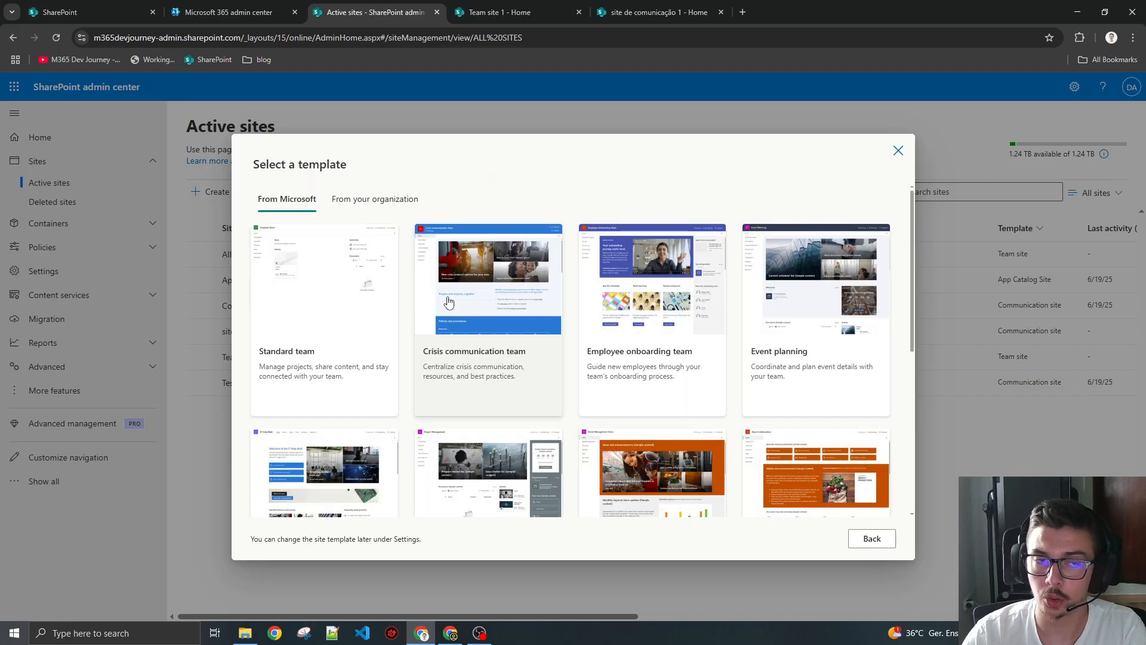
pyautogui.click(335, 272)
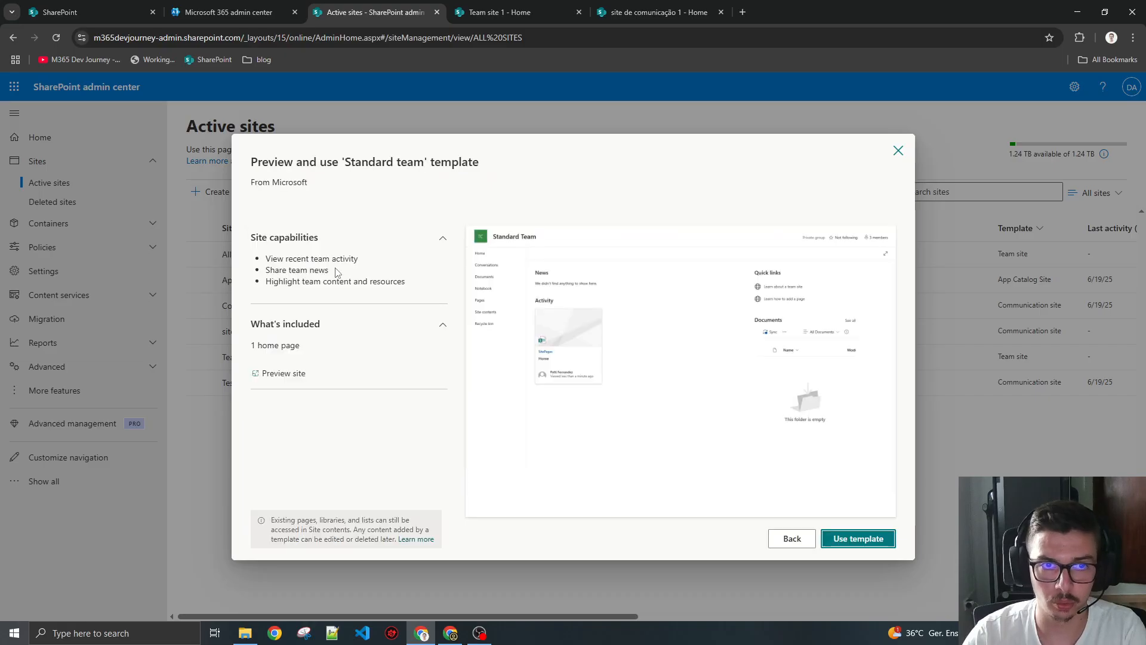
pyautogui.click(853, 539)
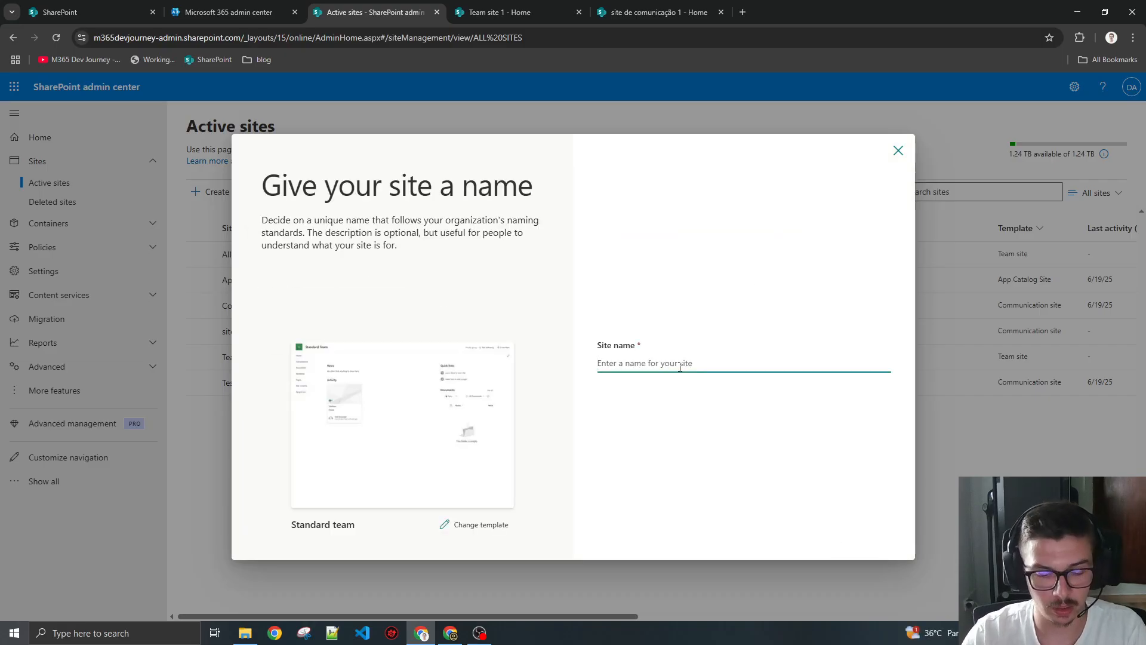
# Step: Name the site "Team site from administration", assign the account owner's user as group owner, and continue to the language options
pyautogui.write('Team site fro')
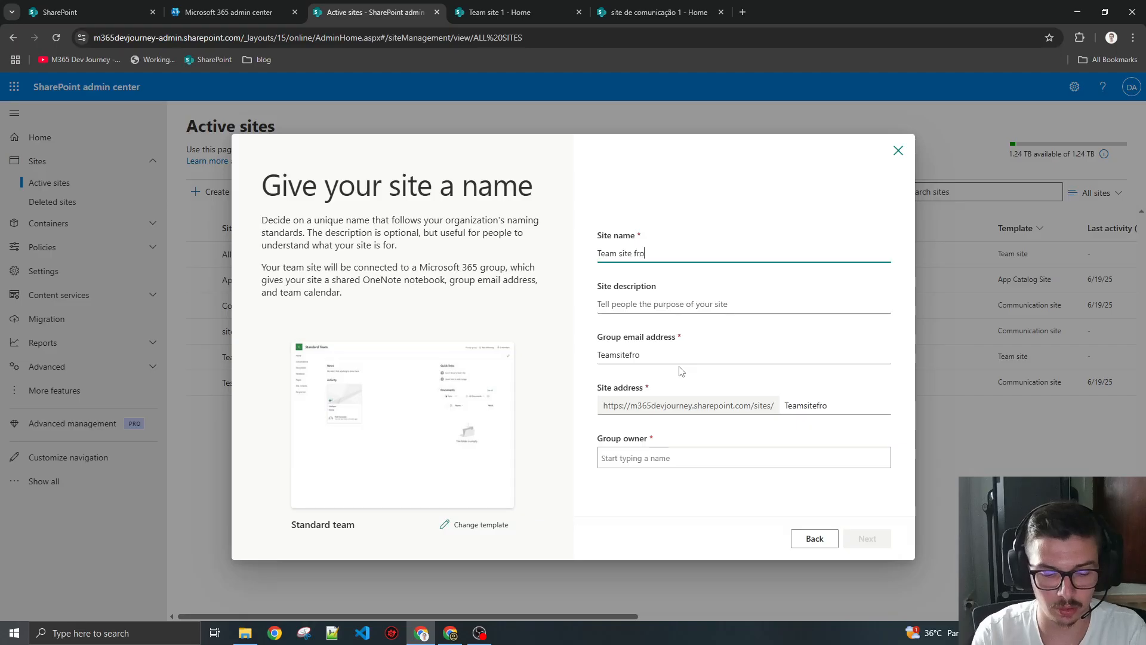
pyautogui.write('m administration')
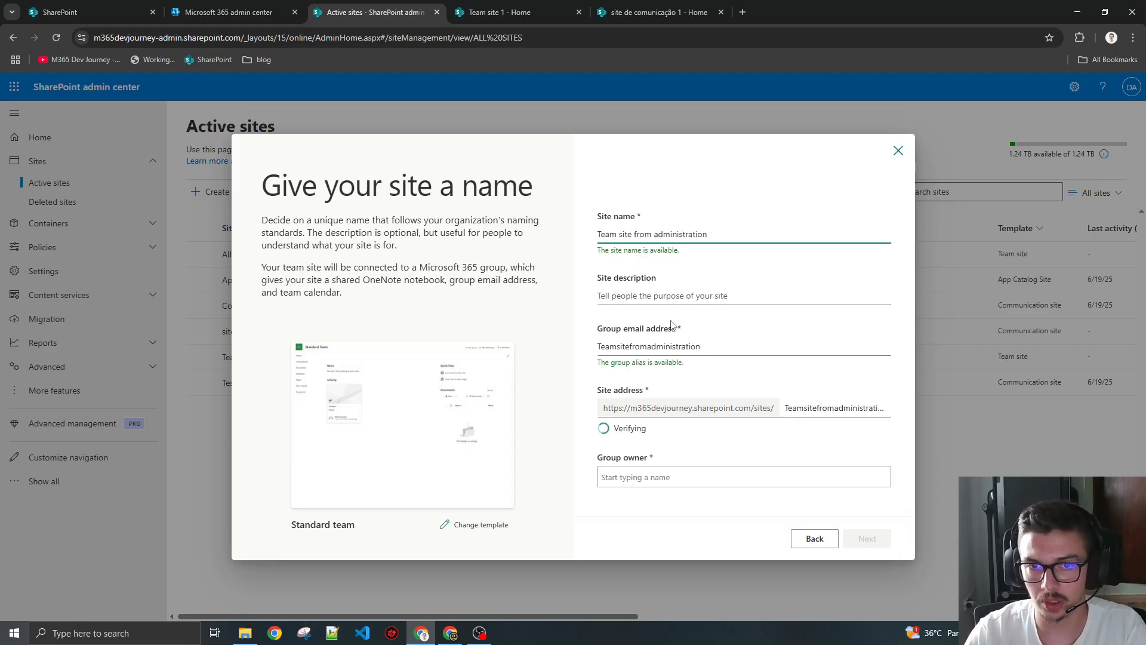
pyautogui.click(656, 473)
pyautogui.write('Dua')
pyautogui.click(660, 493)
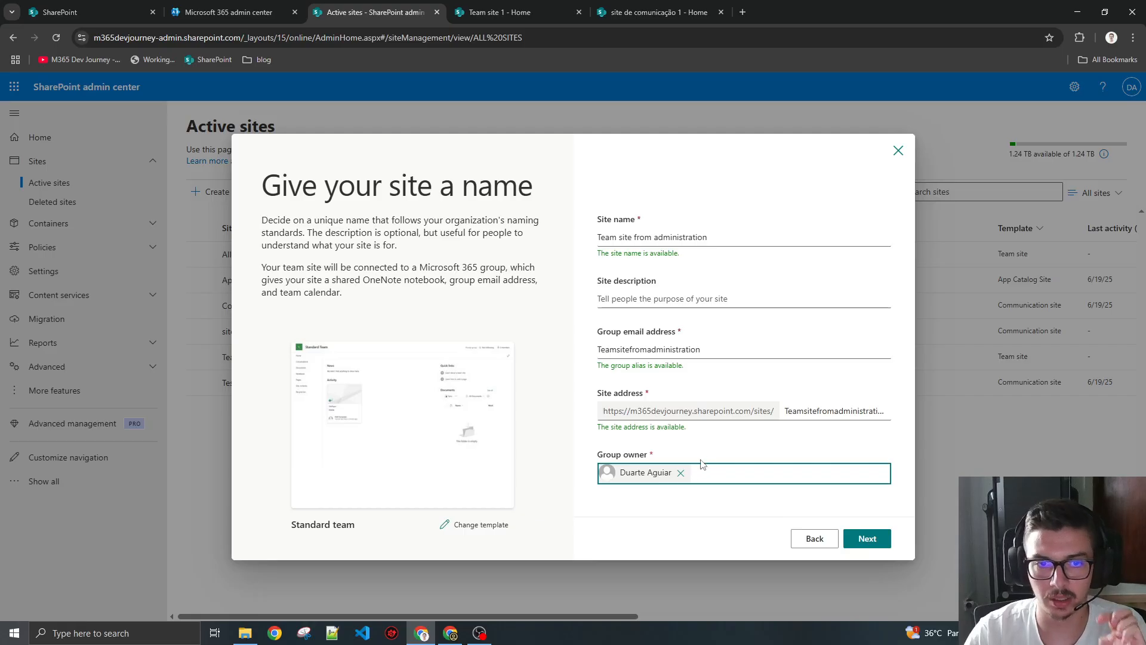
pyautogui.click(867, 540)
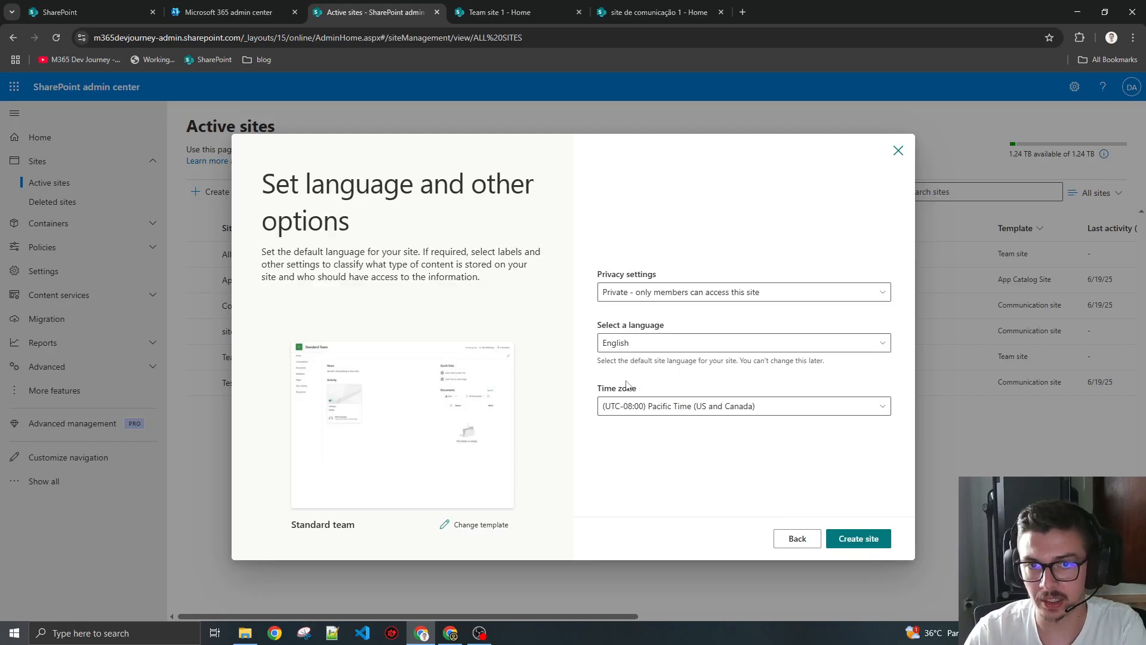
# Step: Create the team site with the time zone (UTC) Dublin, Edinburgh, Lisbon, London and finish without adding members
pyautogui.click(670, 408)
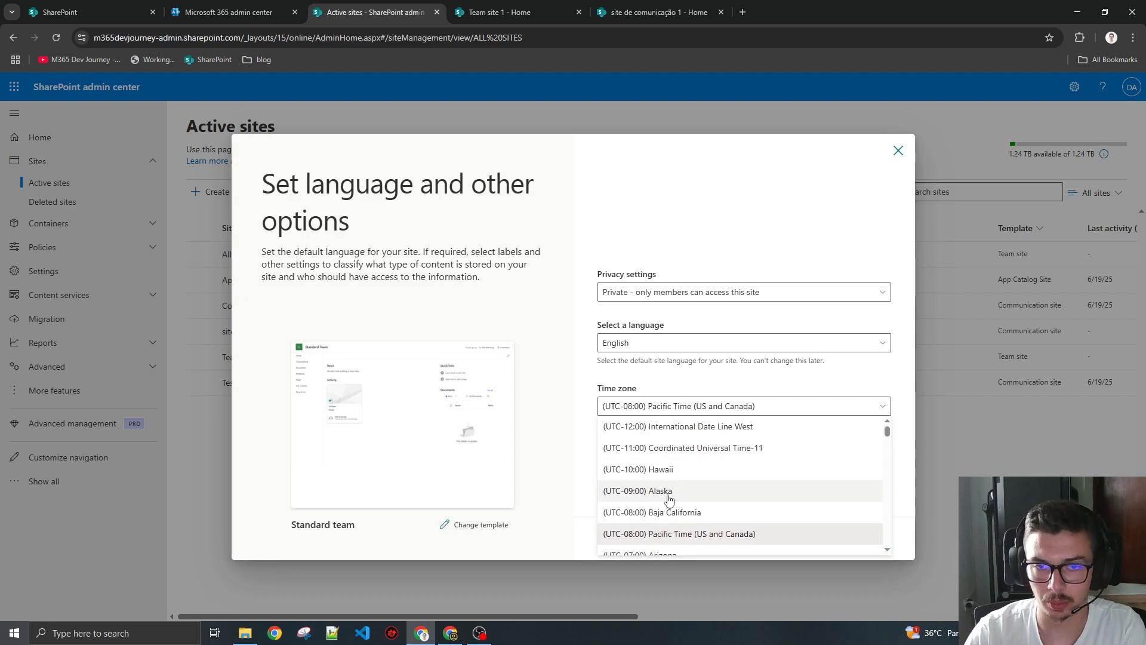
pyautogui.scroll(-6, 673, 492)
pyautogui.scroll(-3, 673, 492)
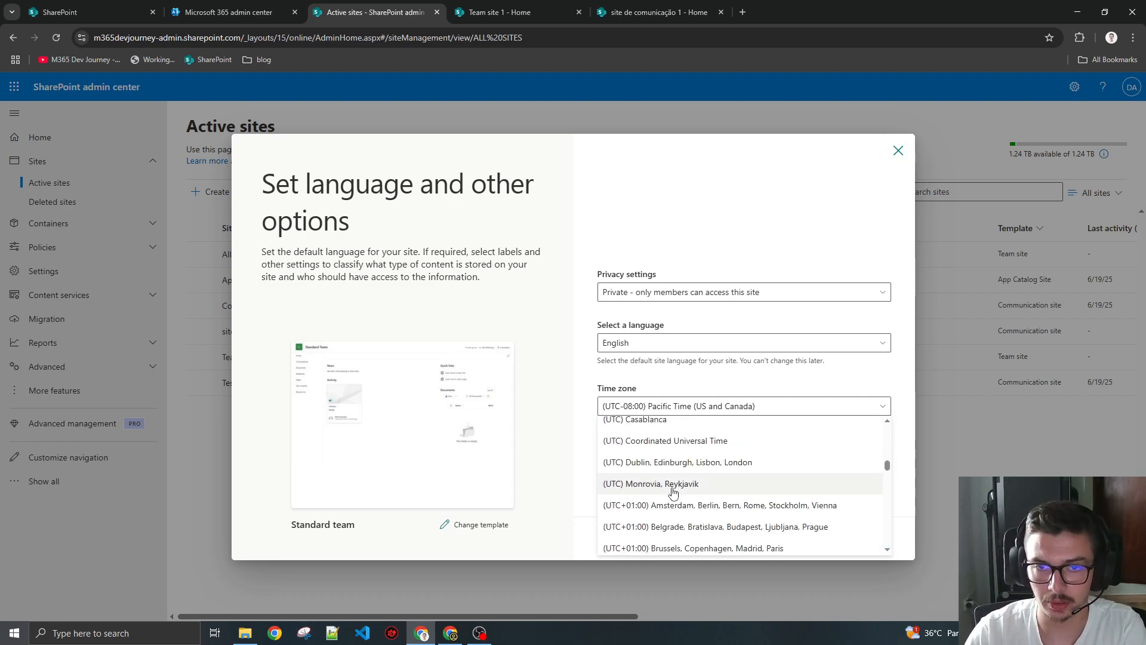
pyautogui.click(662, 461)
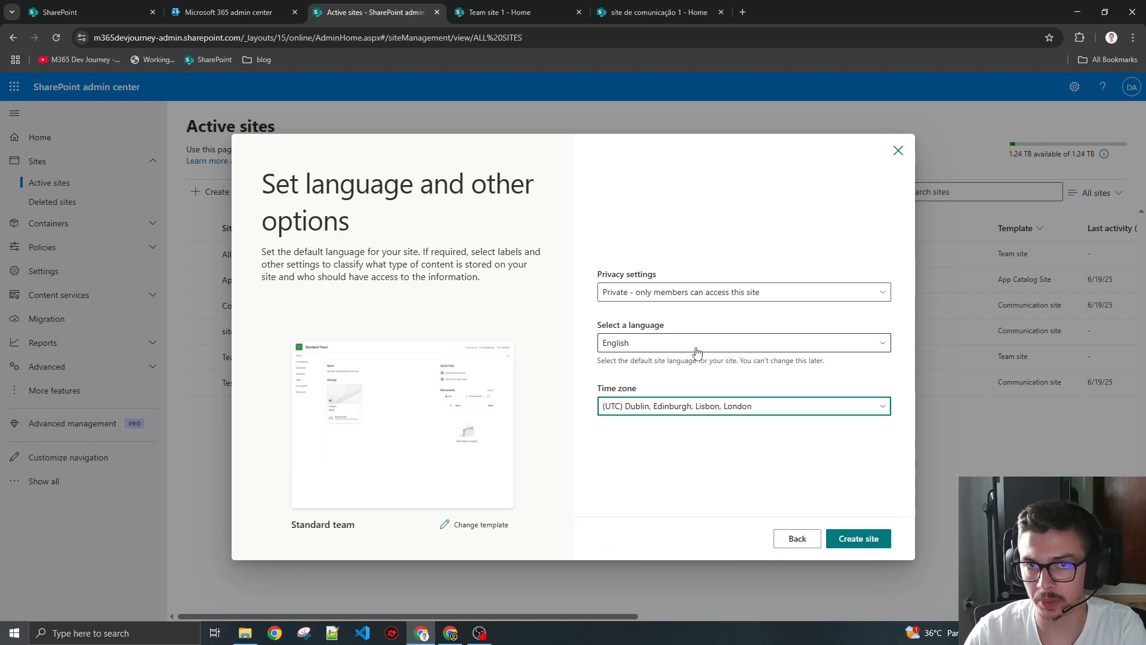
pyautogui.click(869, 536)
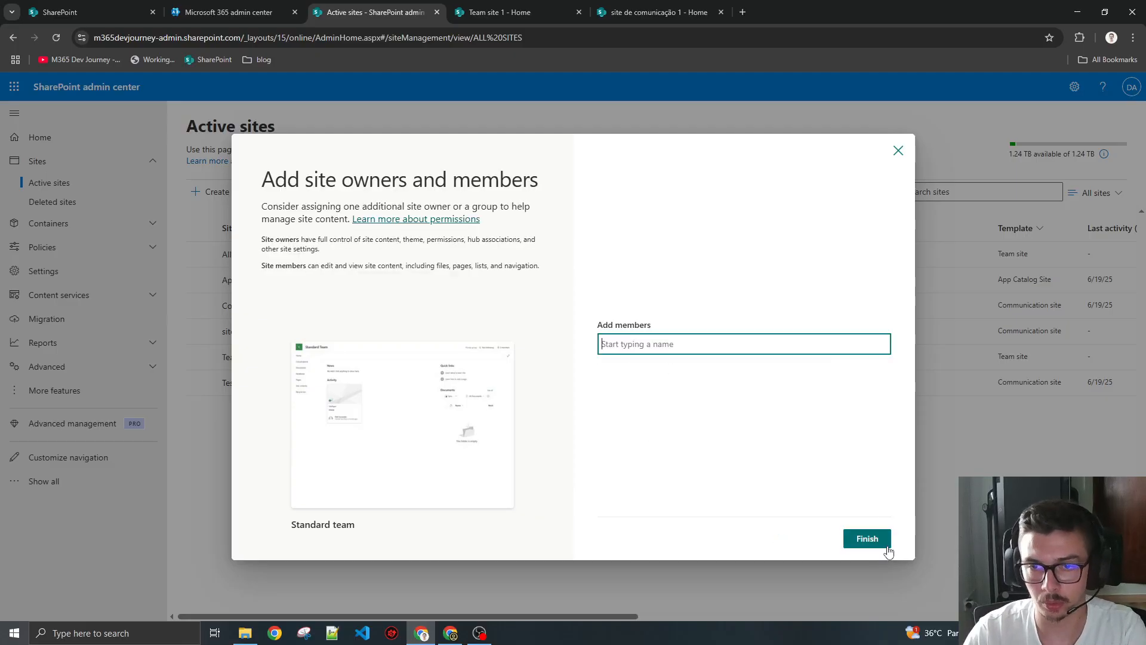
pyautogui.click(867, 538)
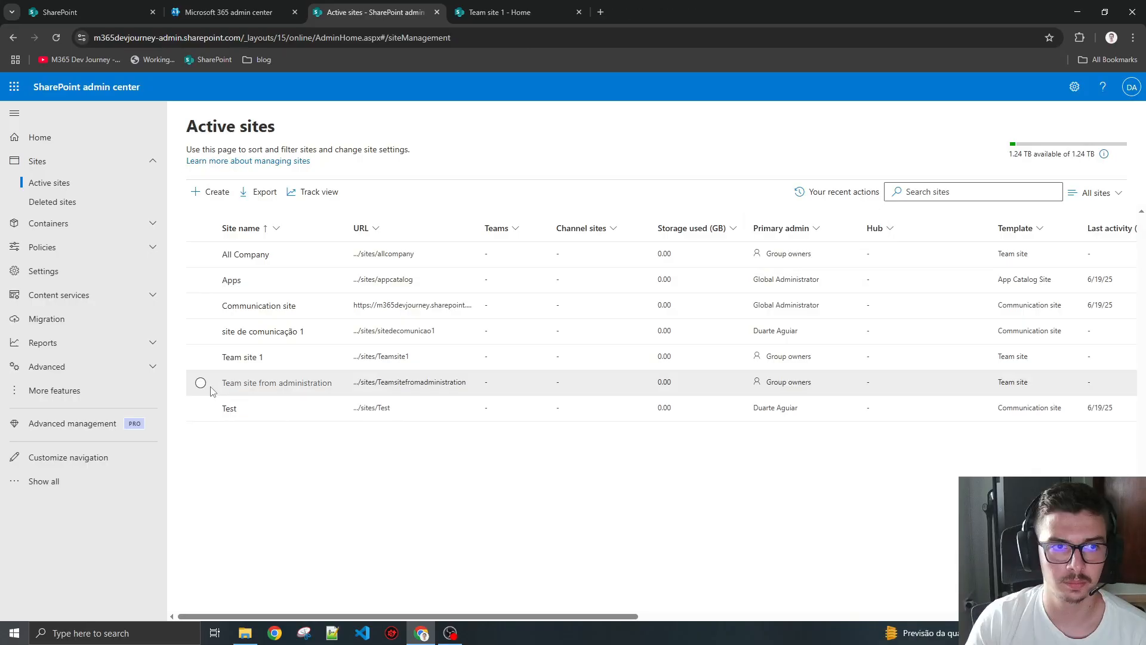
# Step: View the home page of "Team site from administration", and return to the active sites list with the site's details closed
pyautogui.click(401, 384)
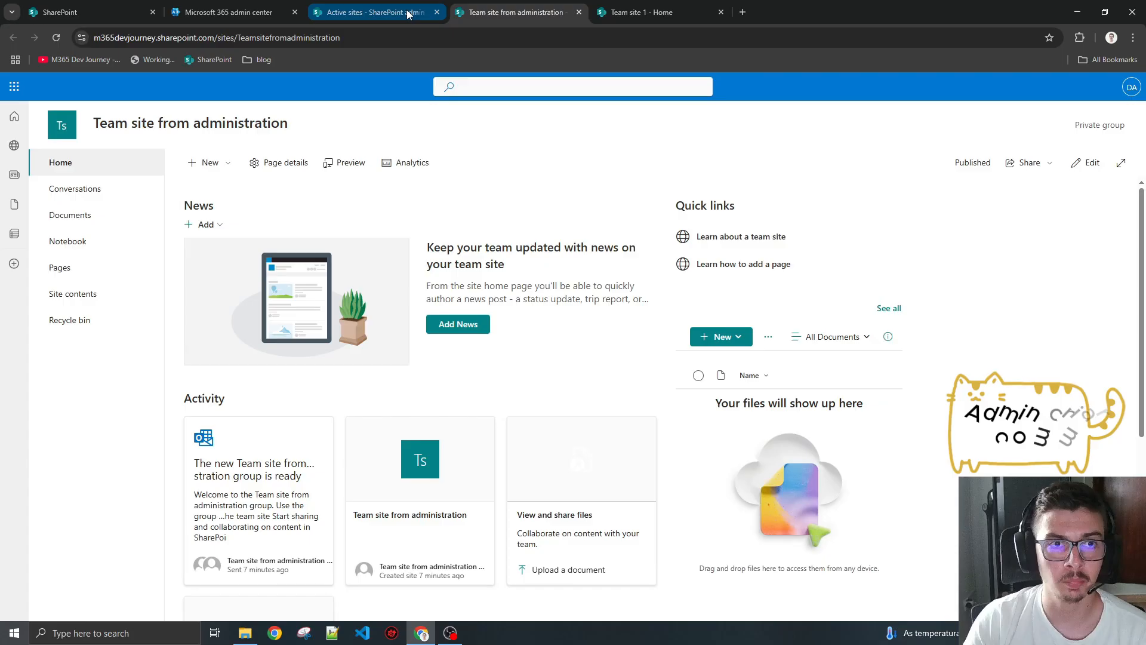
pyautogui.click(408, 15)
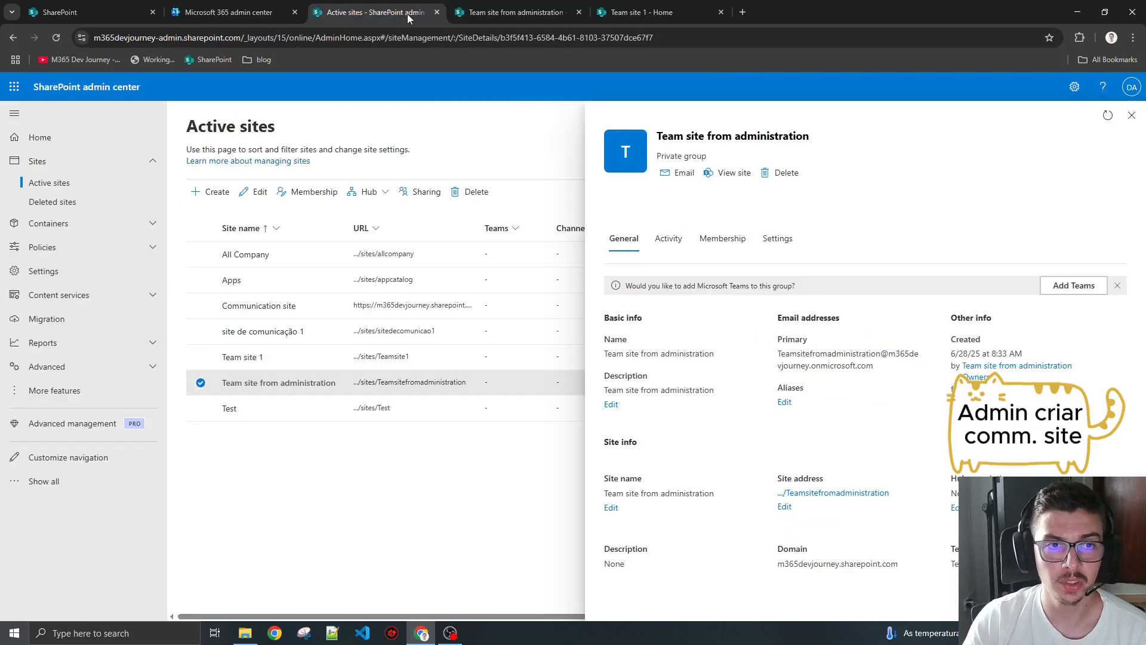
pyautogui.click(1132, 115)
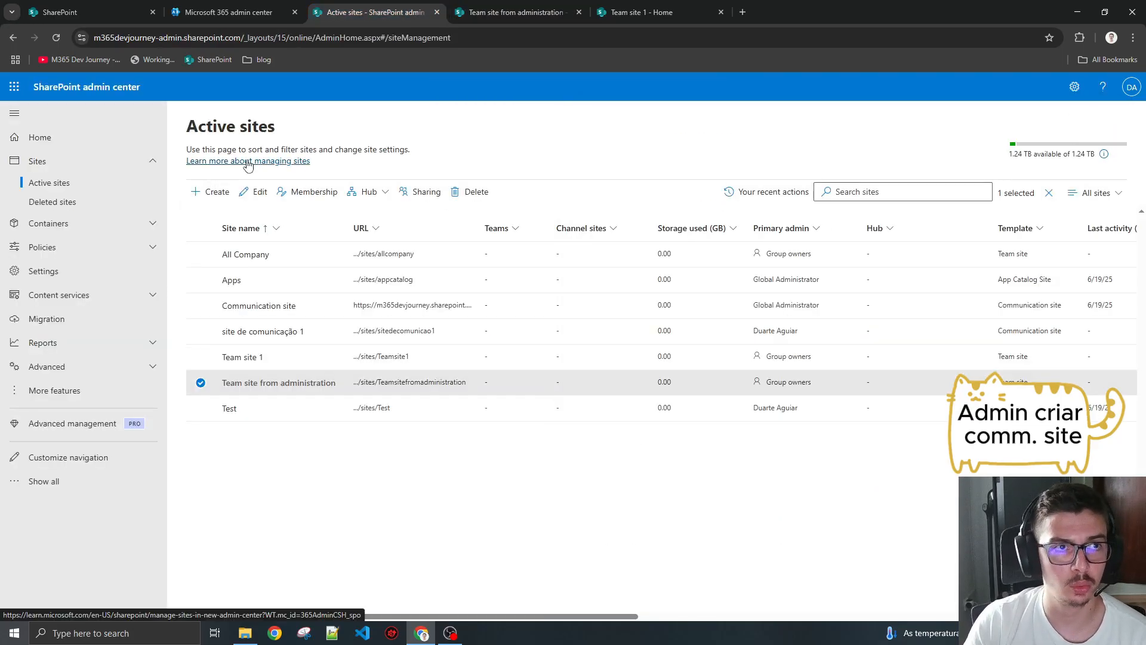
# Step: Start creating a communication site based on Microsoft's Brand central template
pyautogui.click(216, 192)
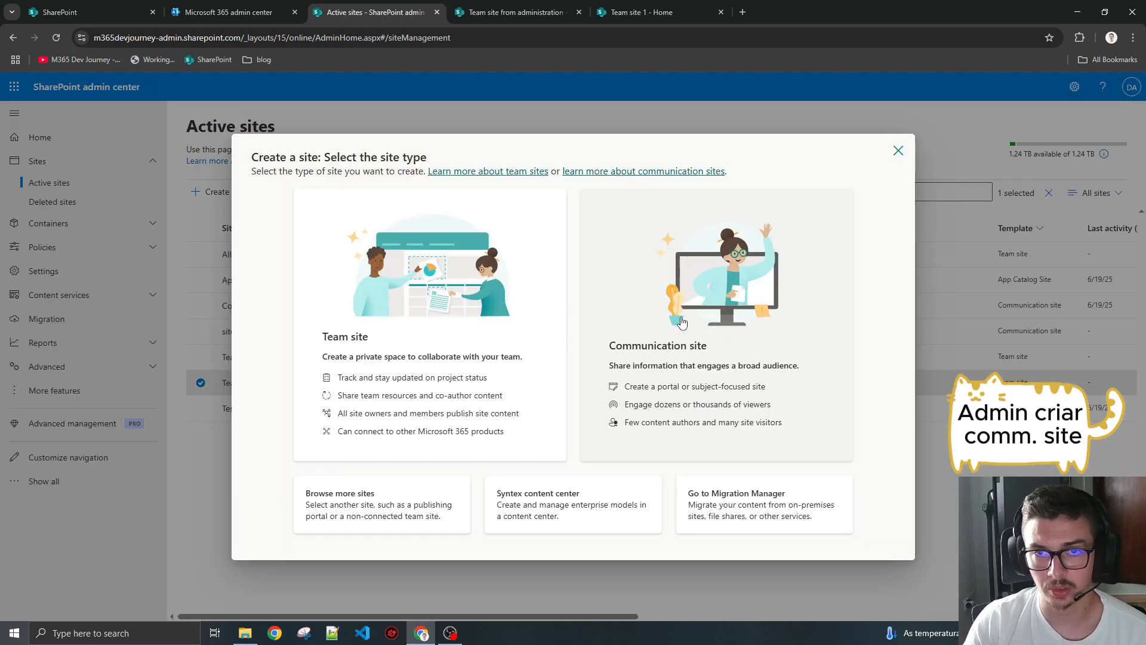
pyautogui.click(687, 311)
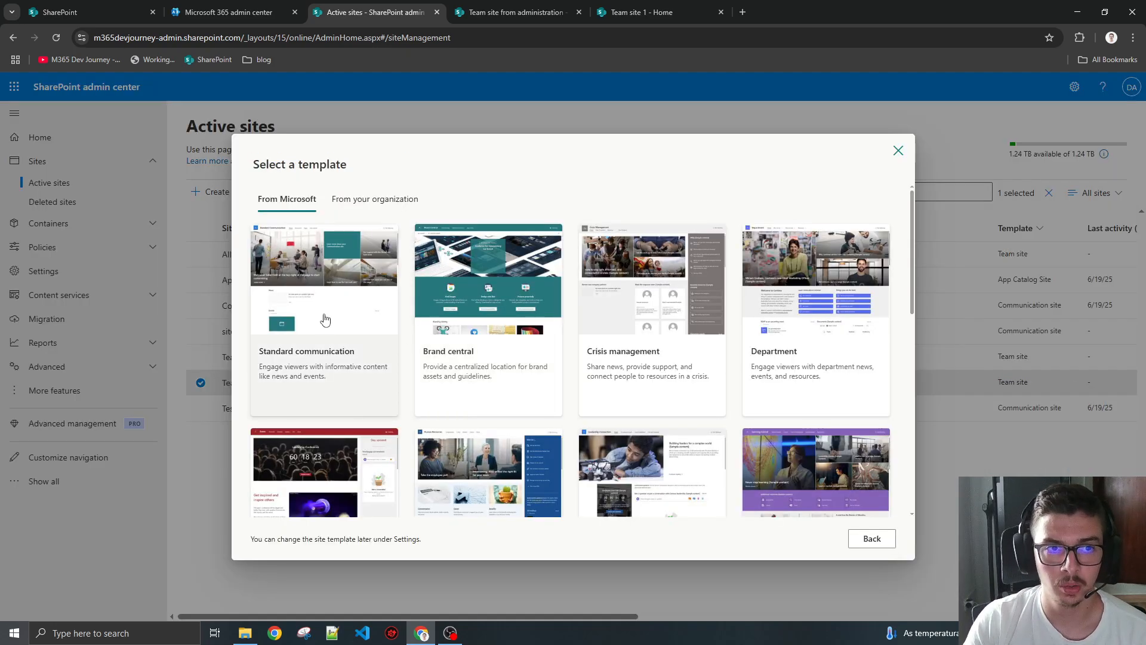
pyautogui.click(490, 305)
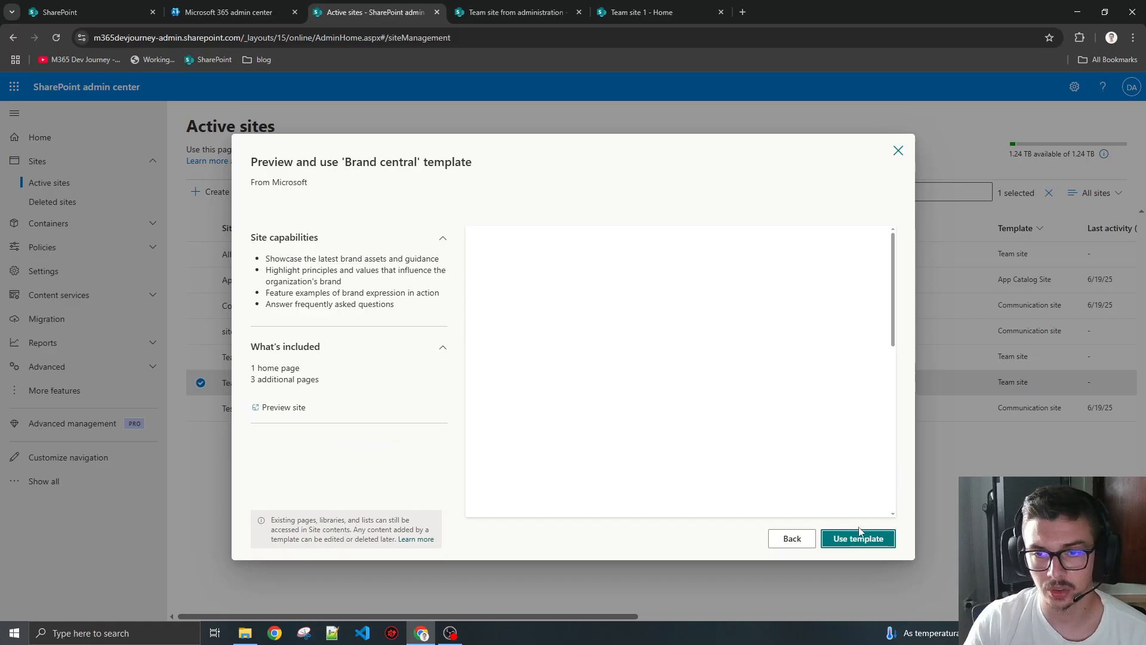
pyautogui.click(842, 539)
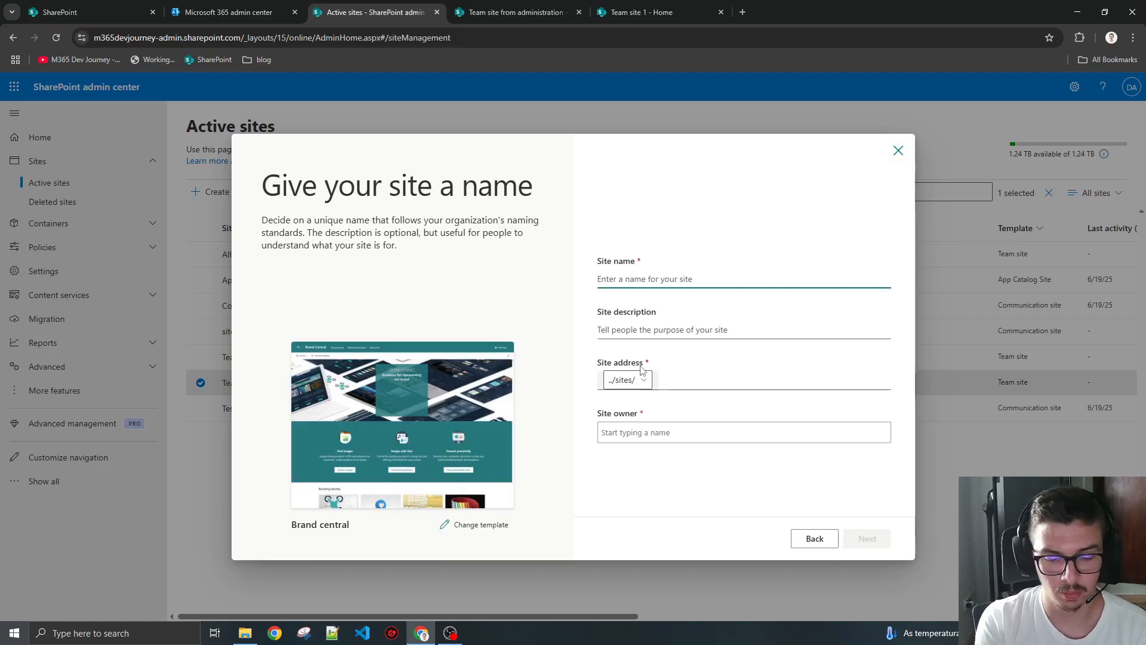
# Step: Name the communication site "site de Branding", assign the account owner's user as site owner, and continue to the language options
pyautogui.write('site de ')
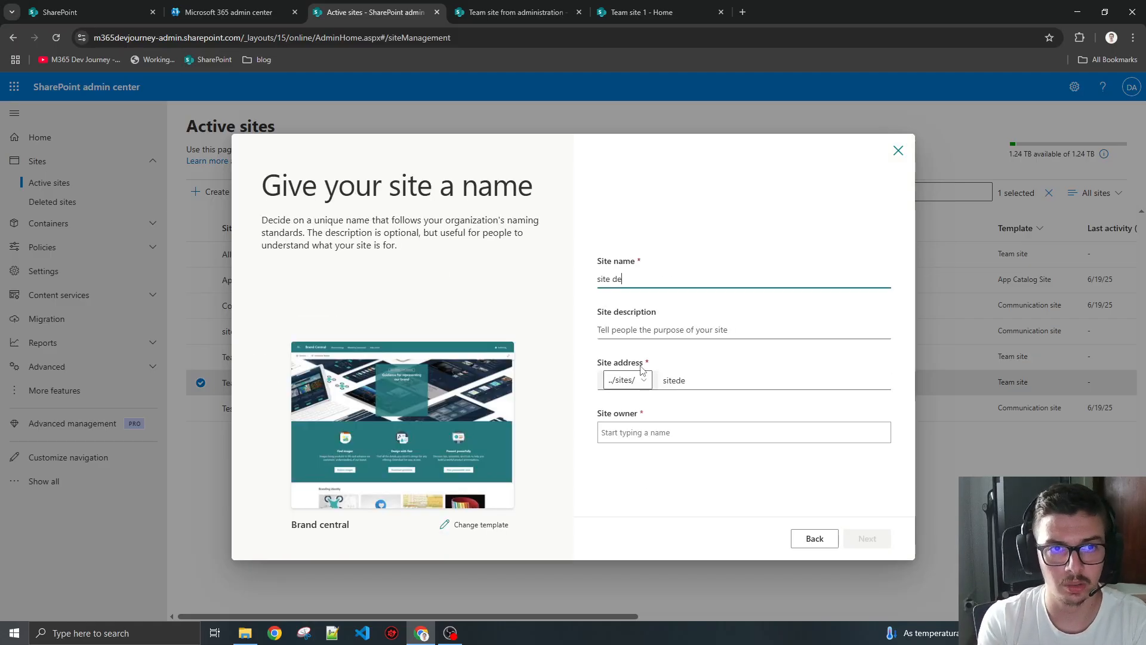
pyautogui.write('Branding')
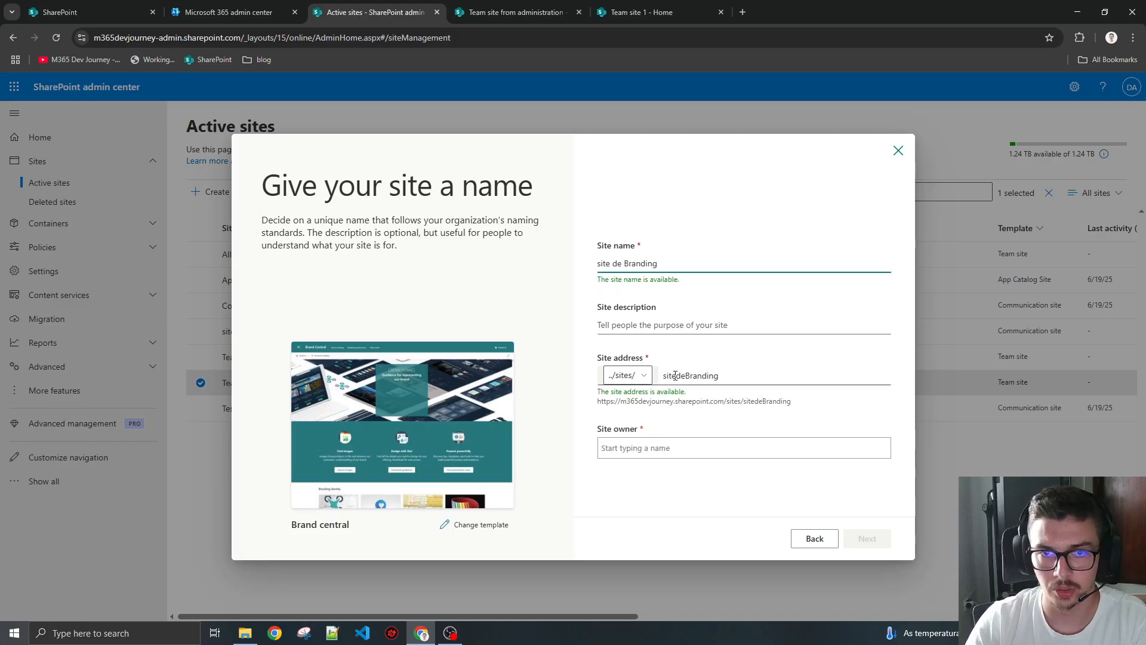
pyautogui.click(638, 444)
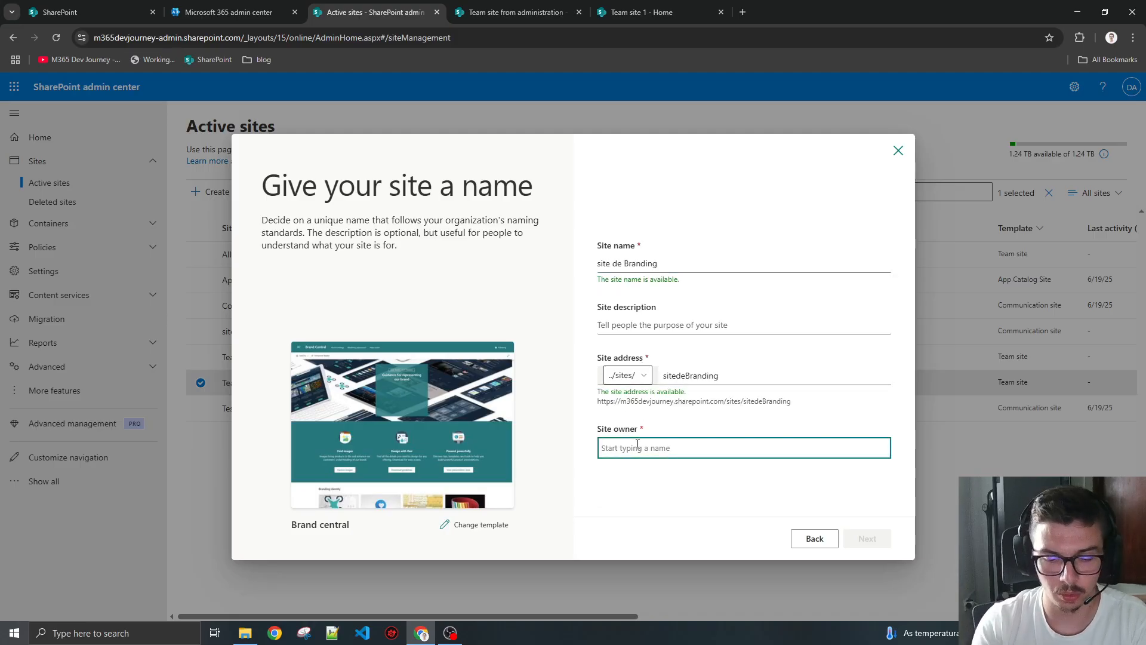
pyautogui.write('Duarte')
pyautogui.click(668, 471)
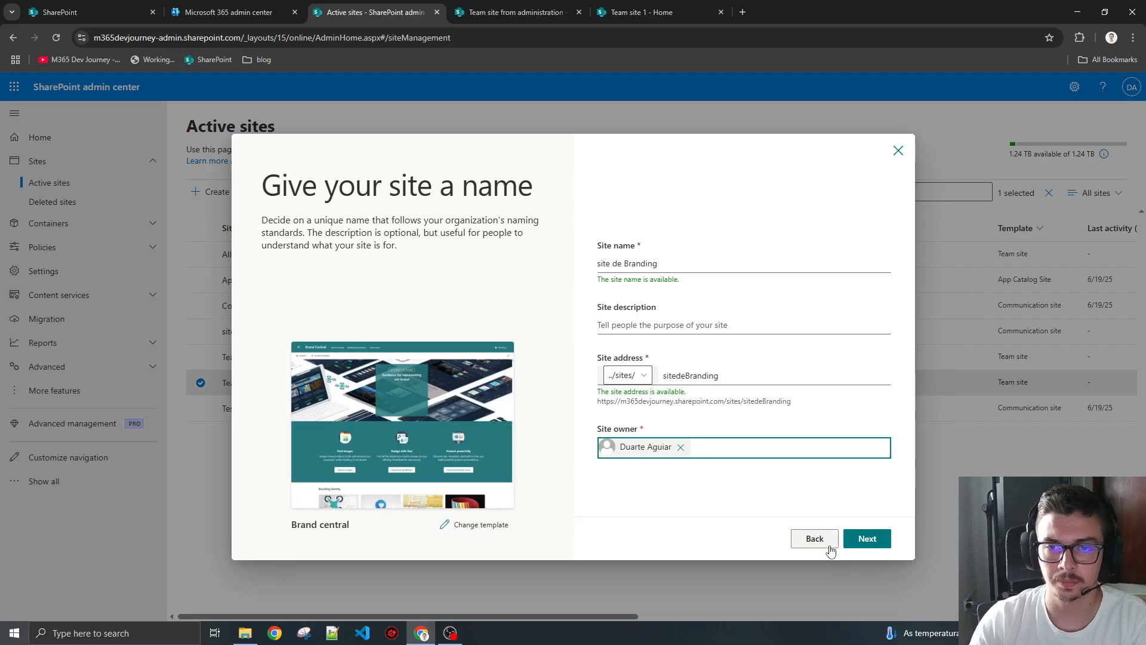
pyautogui.click(863, 539)
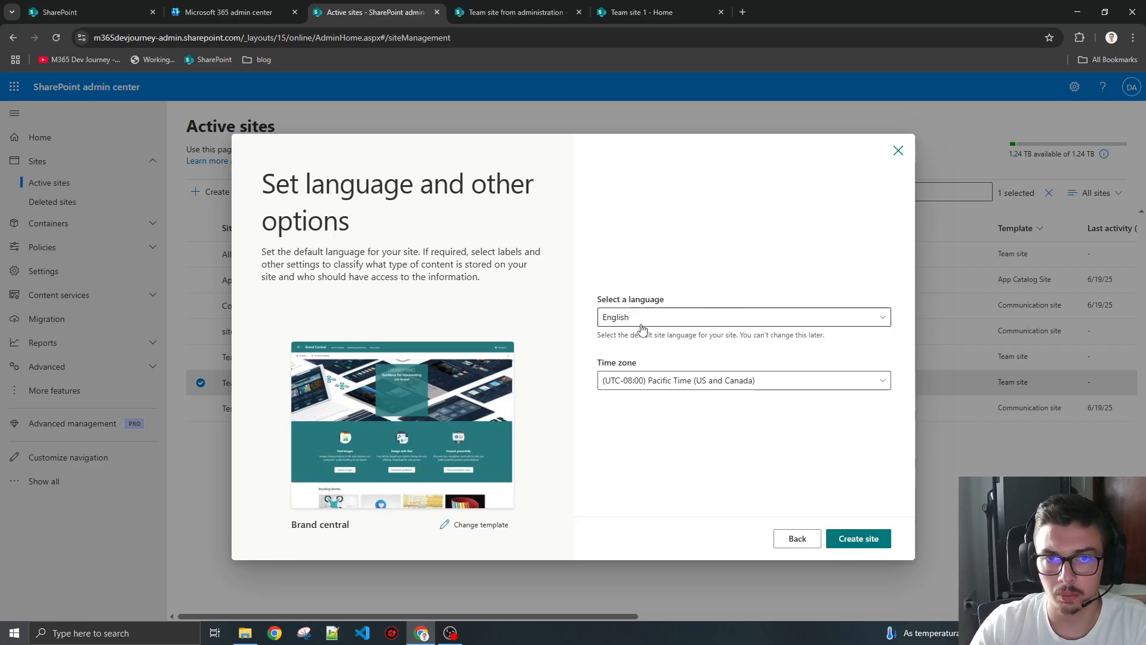
# Step: Create the branding site with the time zone (UTC) Dublin, Edinburgh, Lisbon, London and open it from the active sites list
pyautogui.click(615, 381)
pyautogui.scroll(-5, 680, 463)
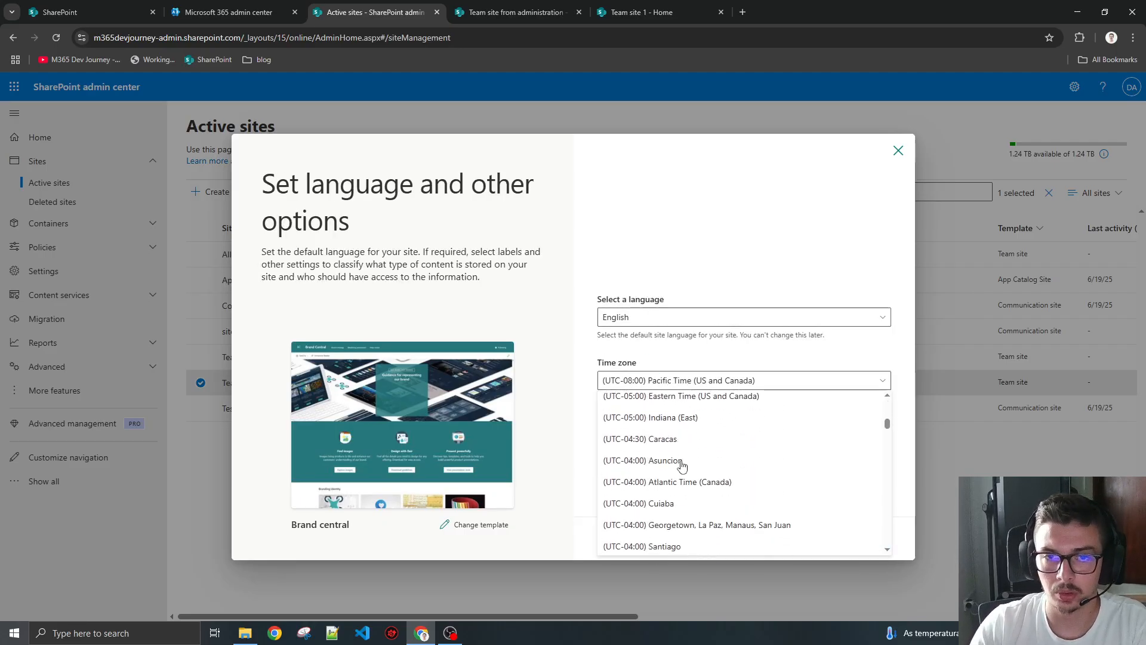
pyautogui.scroll(-8, 679, 463)
pyautogui.click(657, 428)
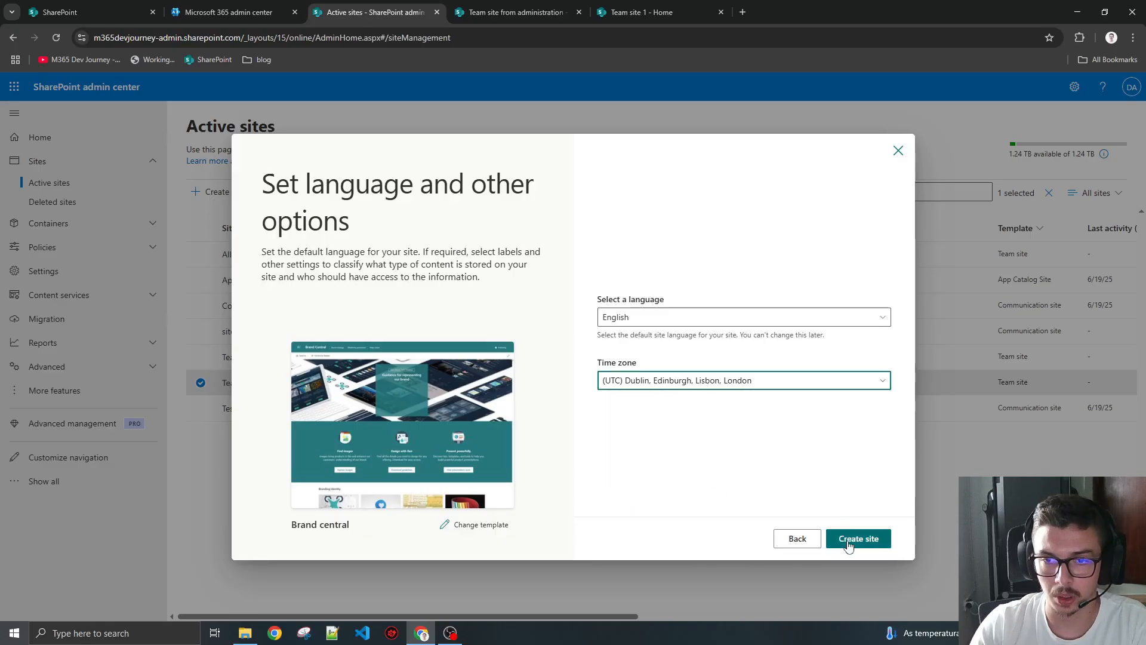
pyautogui.click(848, 545)
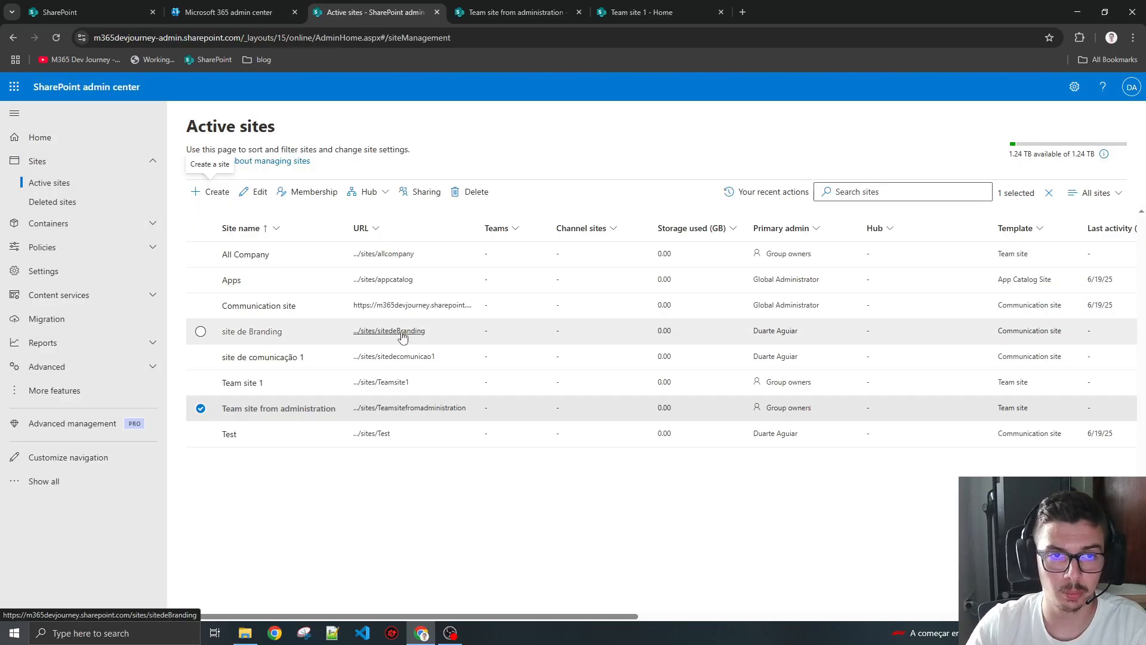
pyautogui.click(401, 333)
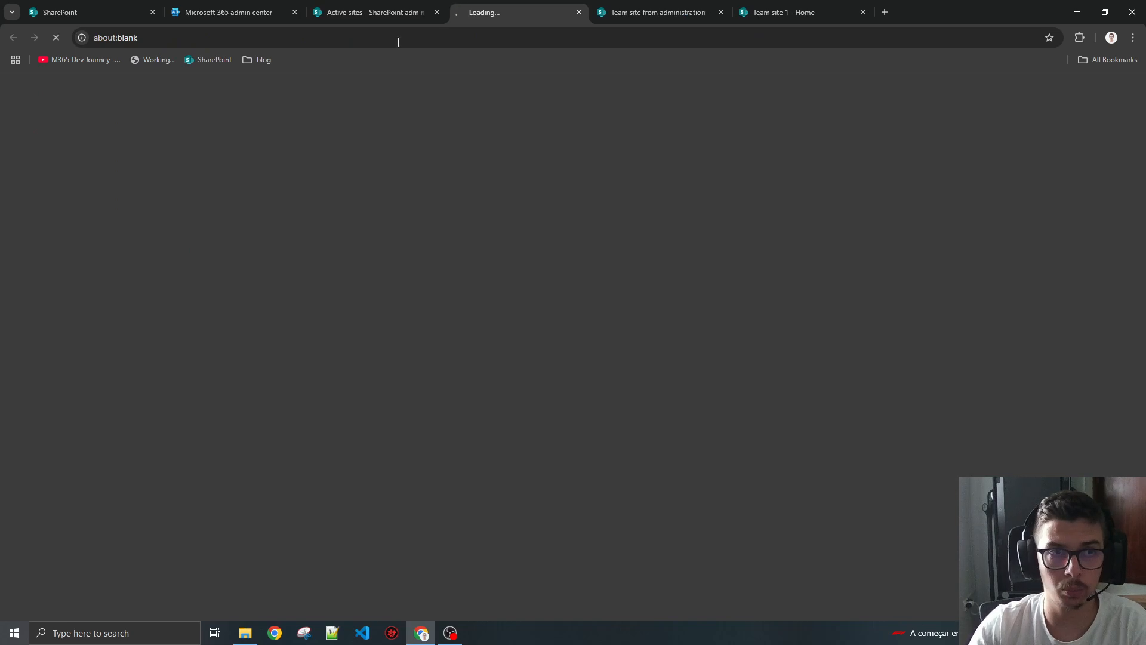